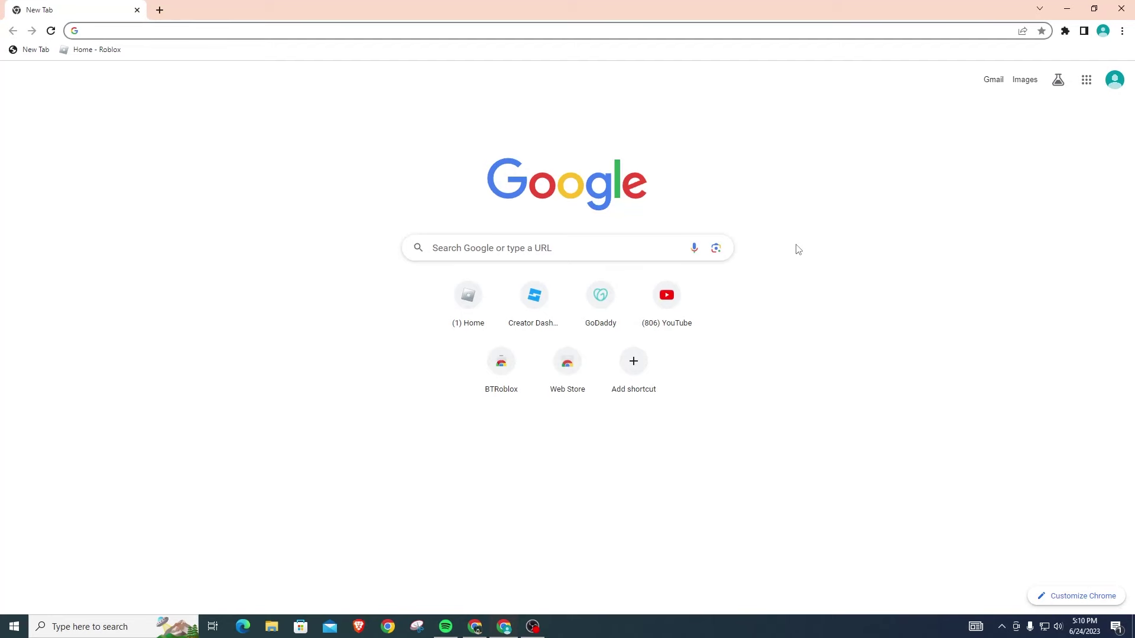
Step: Search Google for 'lively wallpaper'
left_click(541, 248)
type("l")
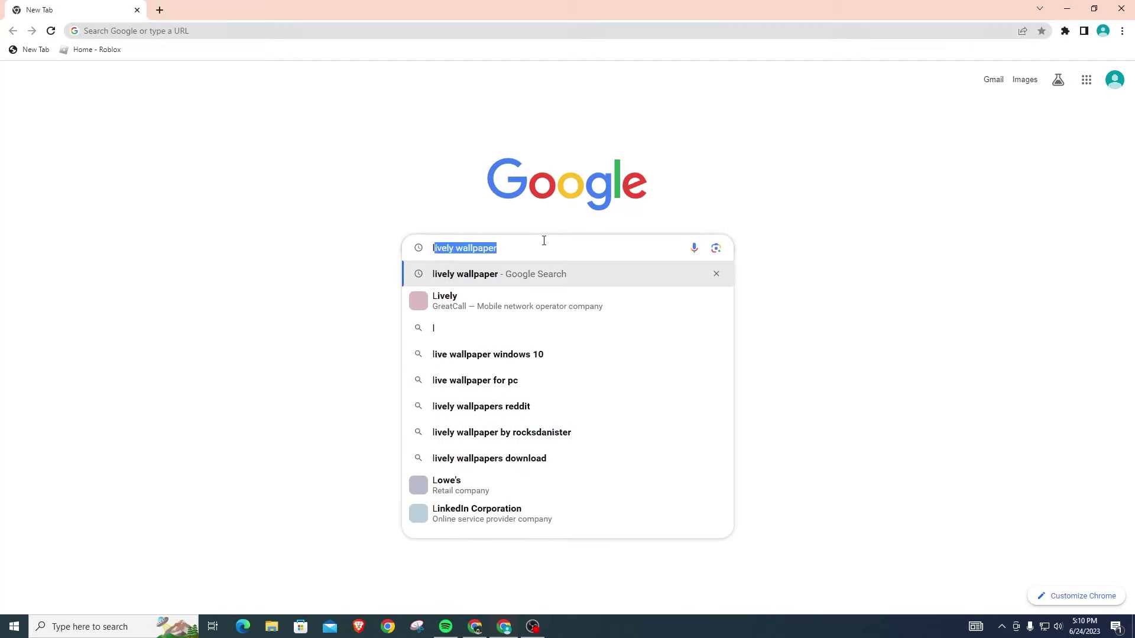
type("ively wallpaper")
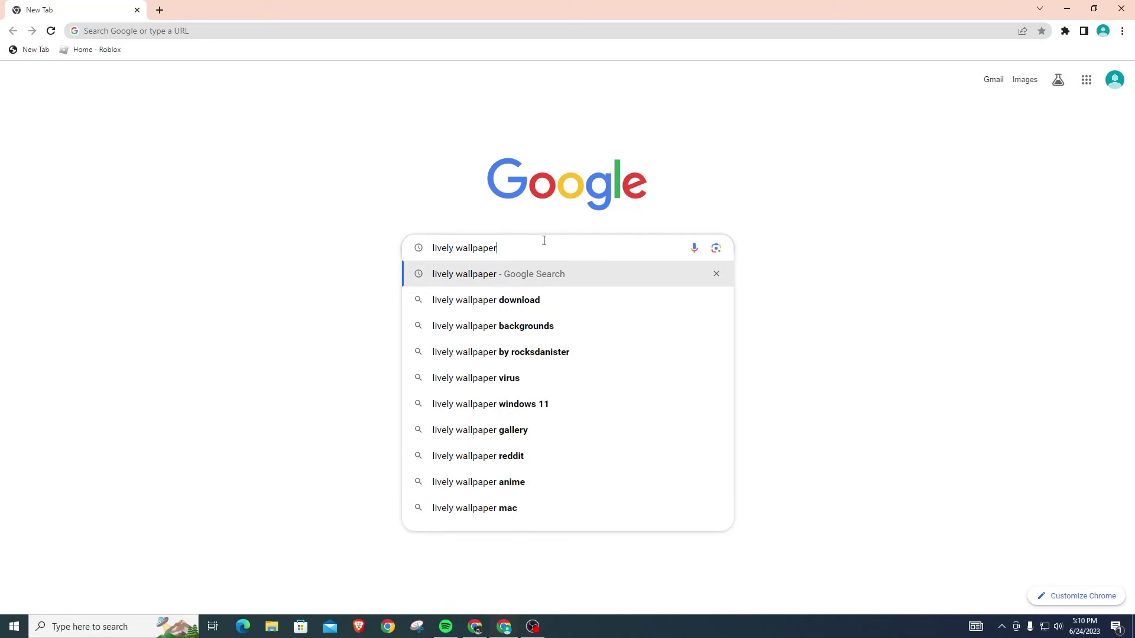
key("Return")
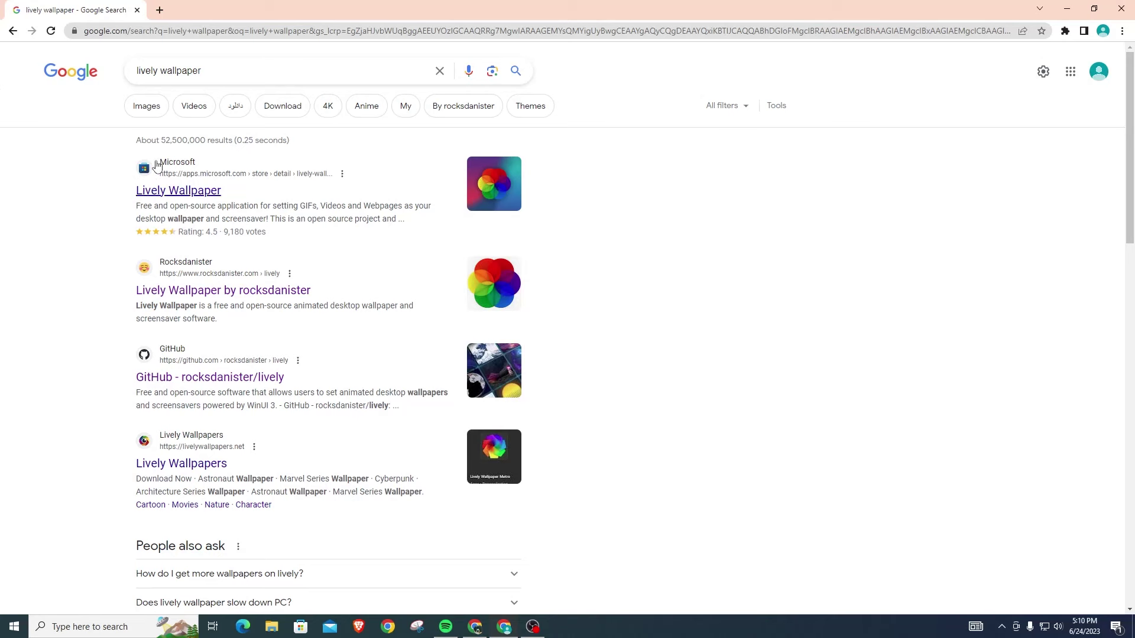
scroll(253, 199, "down", 1)
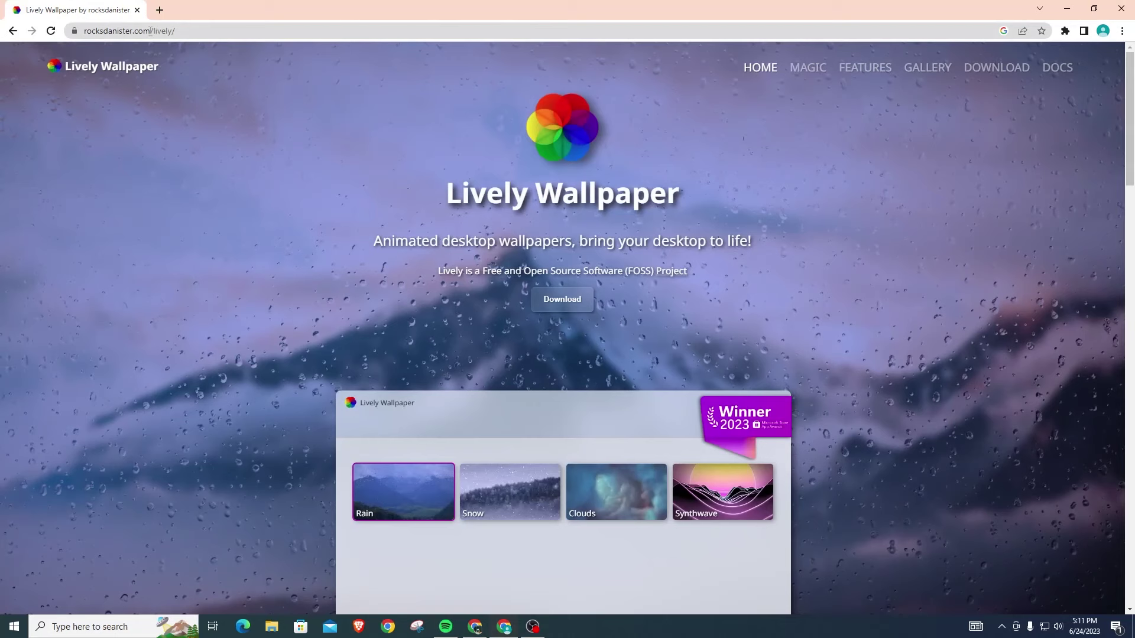
Step: Adjust the size and speed sliders of the Lively Wallpaper homepage rain demo
left_click(85, 34)
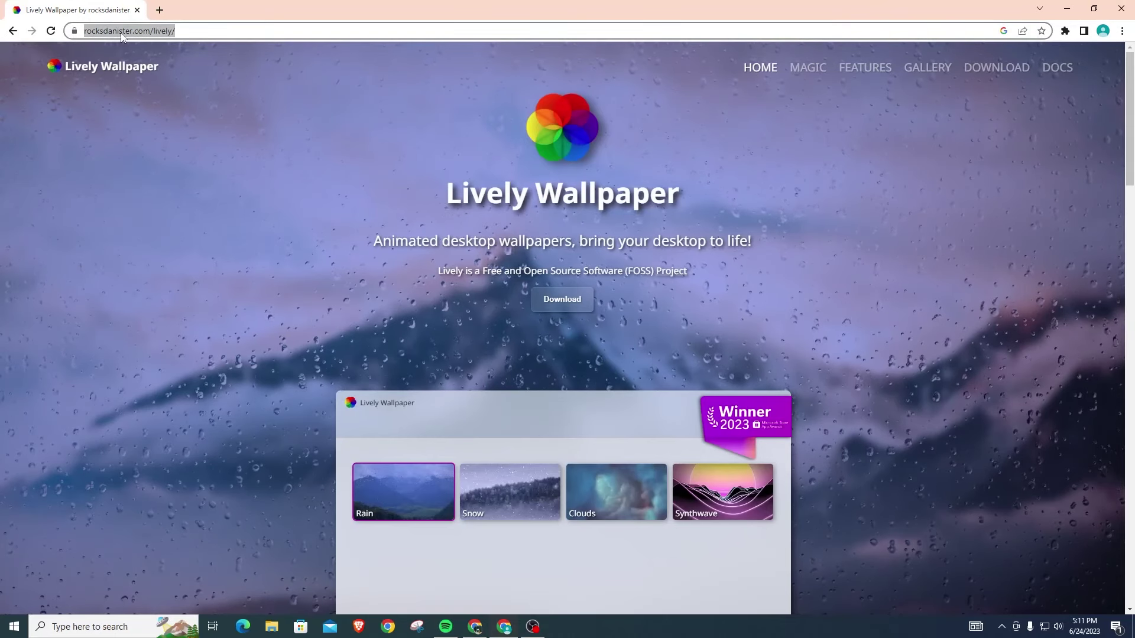
left_click(239, 50)
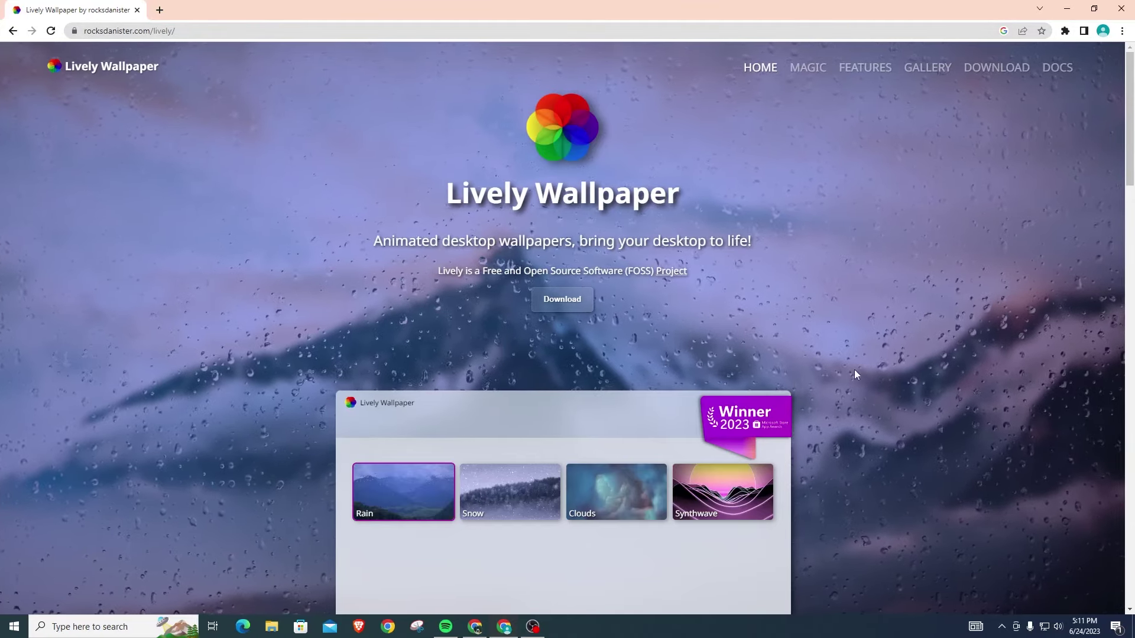
scroll(944, 361, "down", 3)
scroll(720, 358, "up", 3)
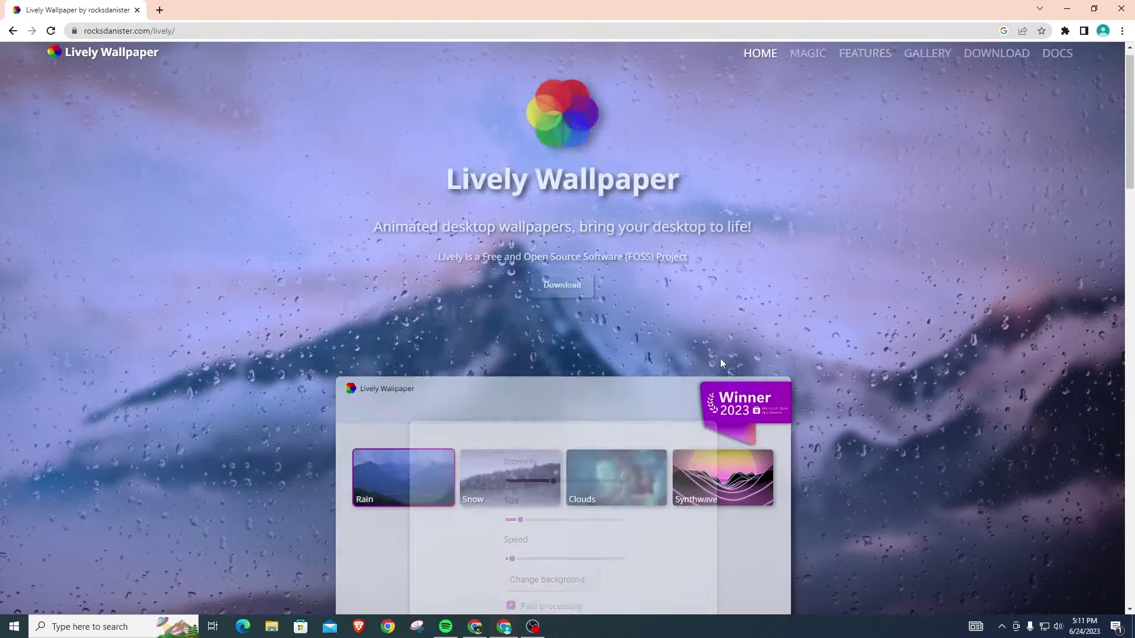
scroll(710, 337, "down", 3)
mouse_move(554, 437)
left_mouse_down()
mouse_move(654, 445)
mouse_move(446, 452)
mouse_move(638, 454)
left_mouse_up()
mouse_move(521, 475)
left_mouse_down()
mouse_move(595, 474)
mouse_move(467, 472)
left_mouse_up()
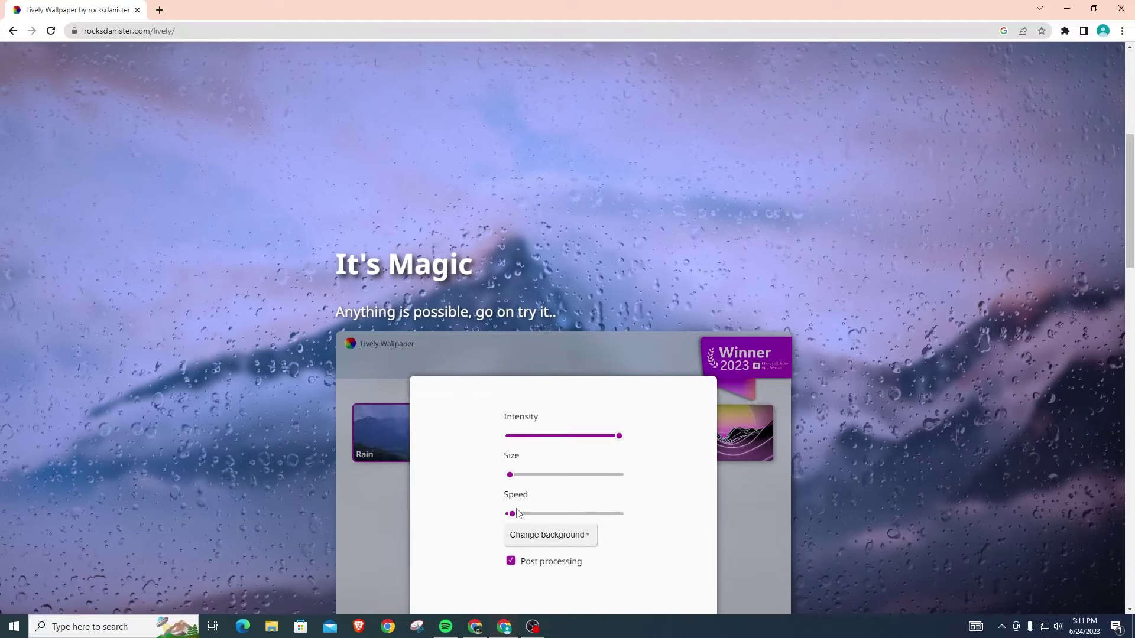
mouse_move(512, 513)
left_mouse_down()
mouse_move(544, 514)
mouse_move(513, 514)
left_mouse_up()
left_click_drag(619, 439, 577, 438)
scroll(777, 226, "up", 5)
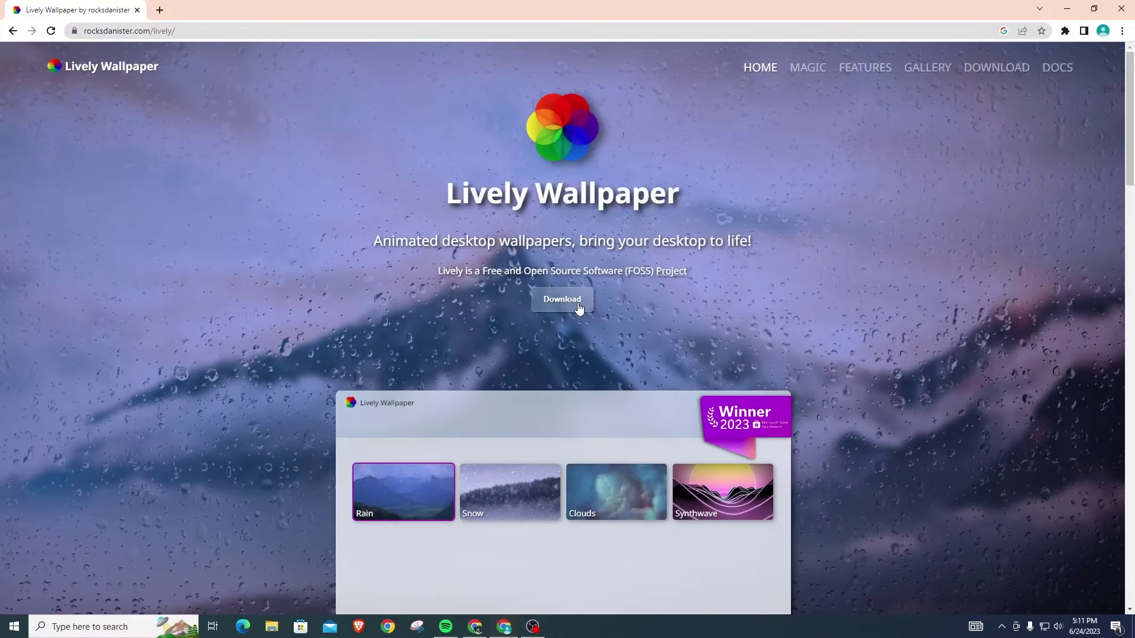
Step: Download the Lively Wallpaper installer from the site's 'Ready to get started?' section
left_click(582, 308)
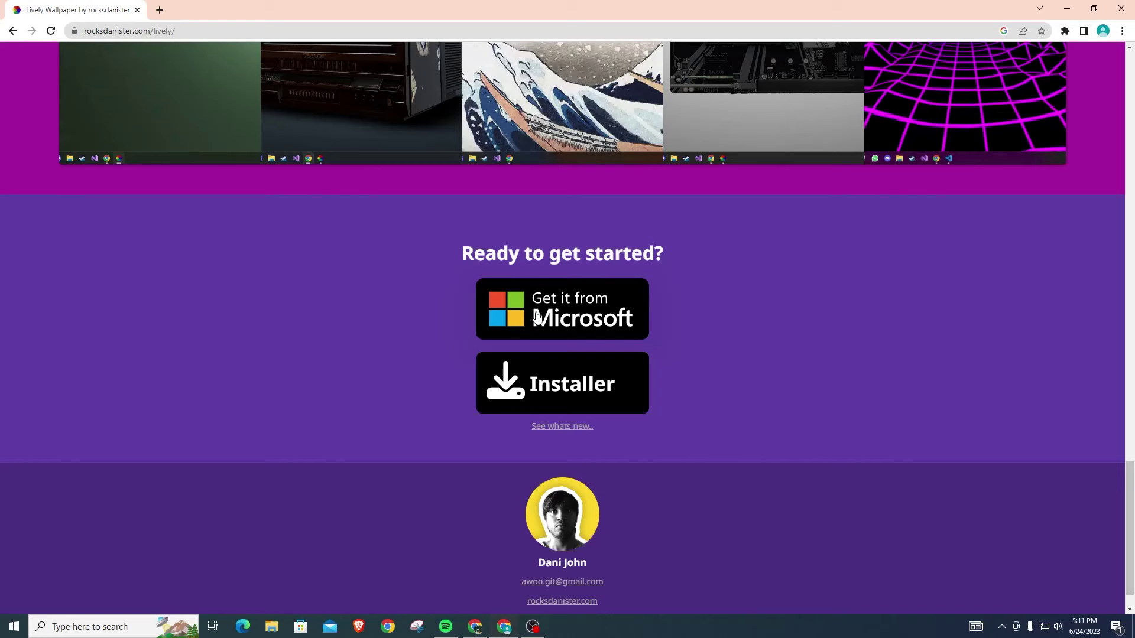
left_click(563, 393)
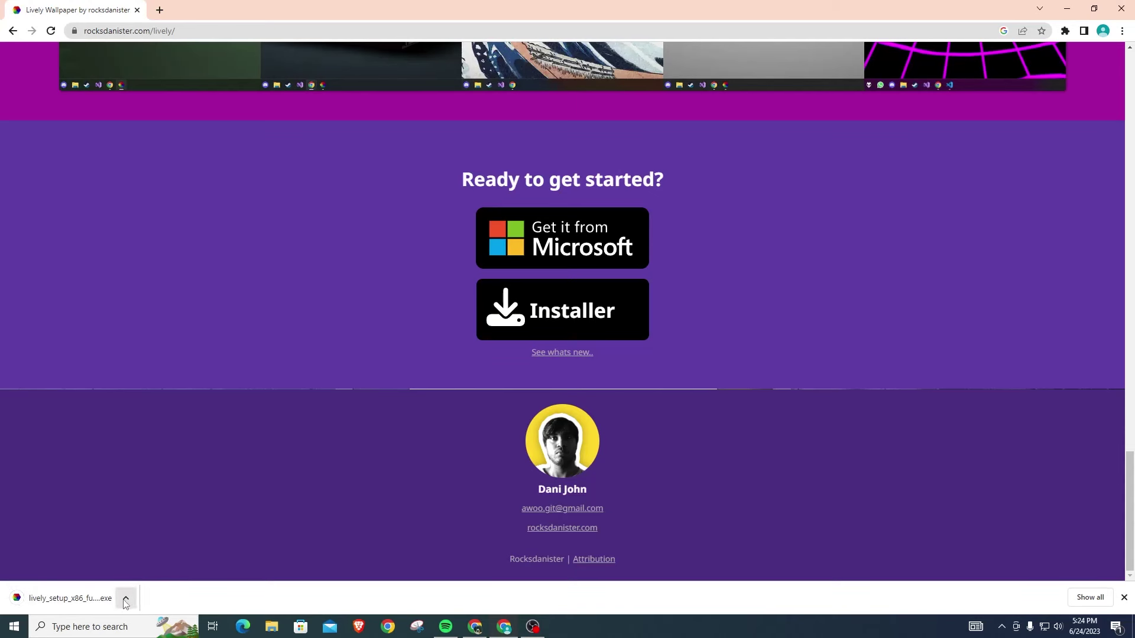
Step: Run the downloaded installer as a current-user-only install with English as setup language
left_click(125, 600)
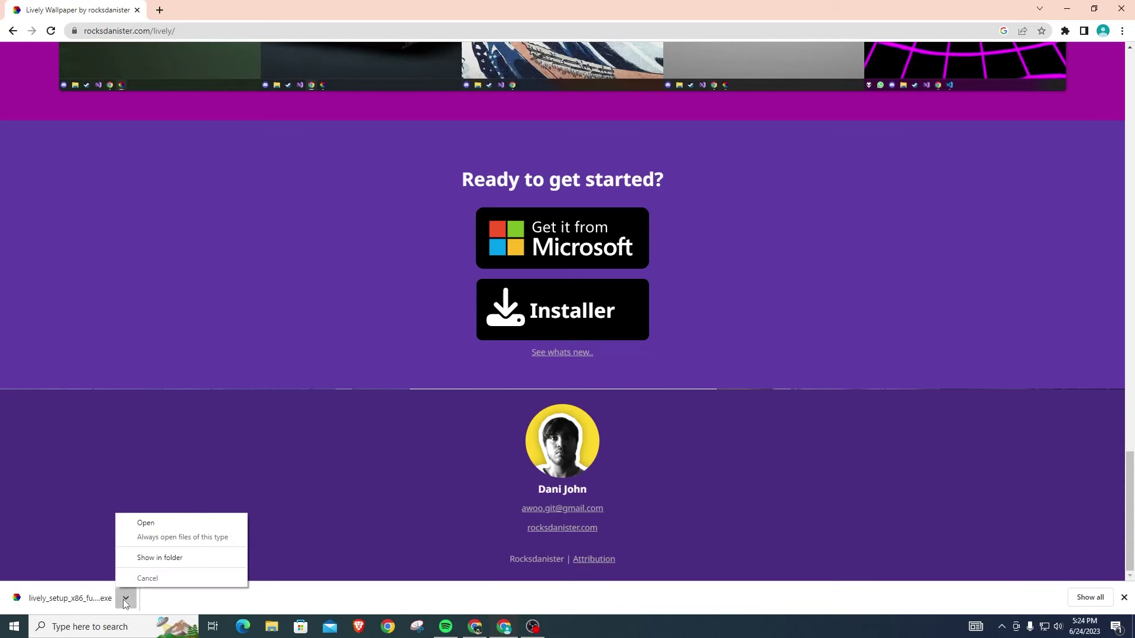
left_click(138, 537)
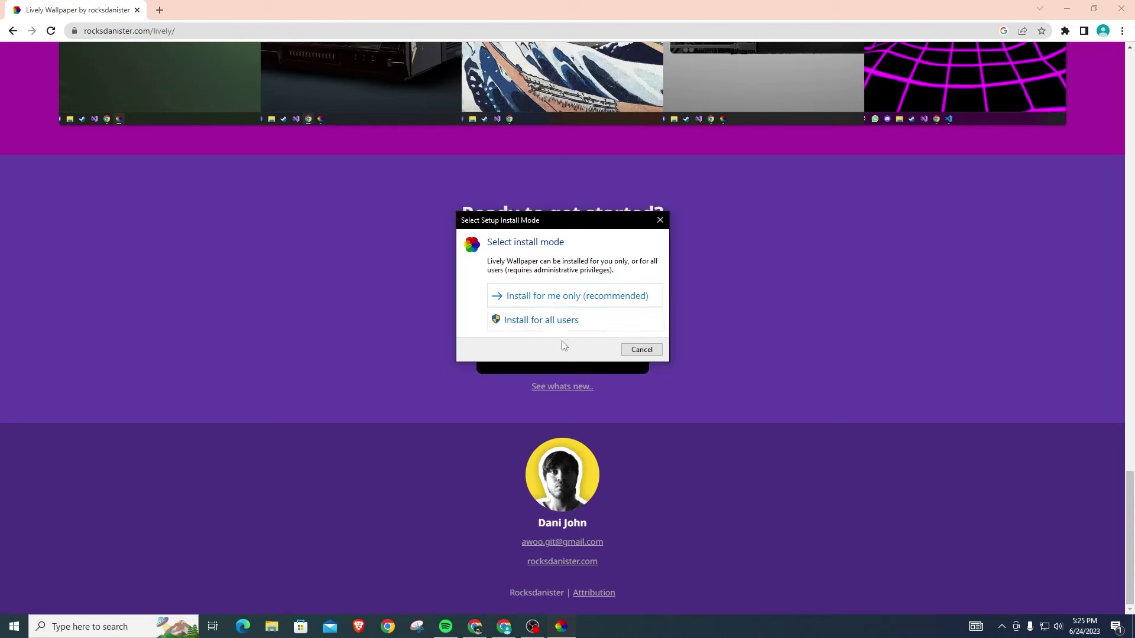
left_click(549, 302)
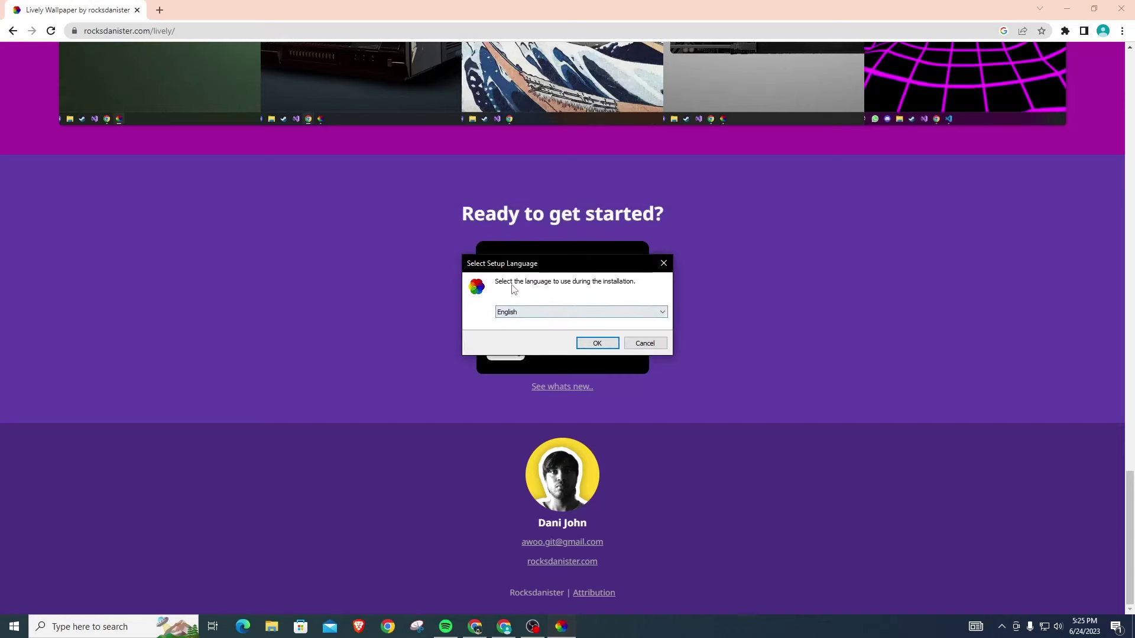
left_click(536, 316)
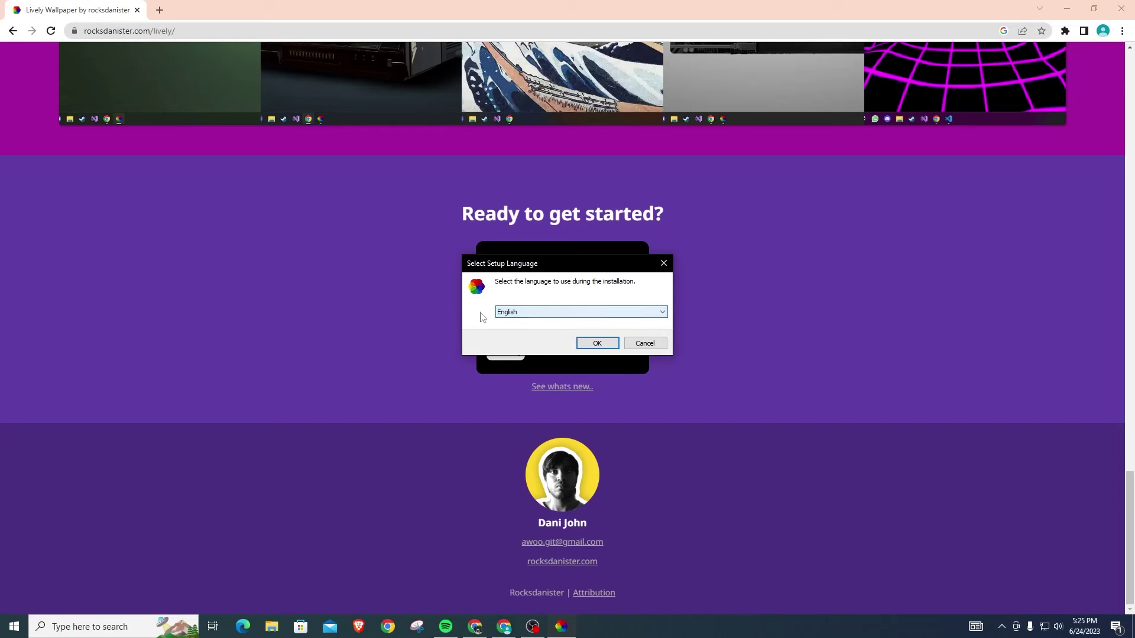
left_click(507, 313)
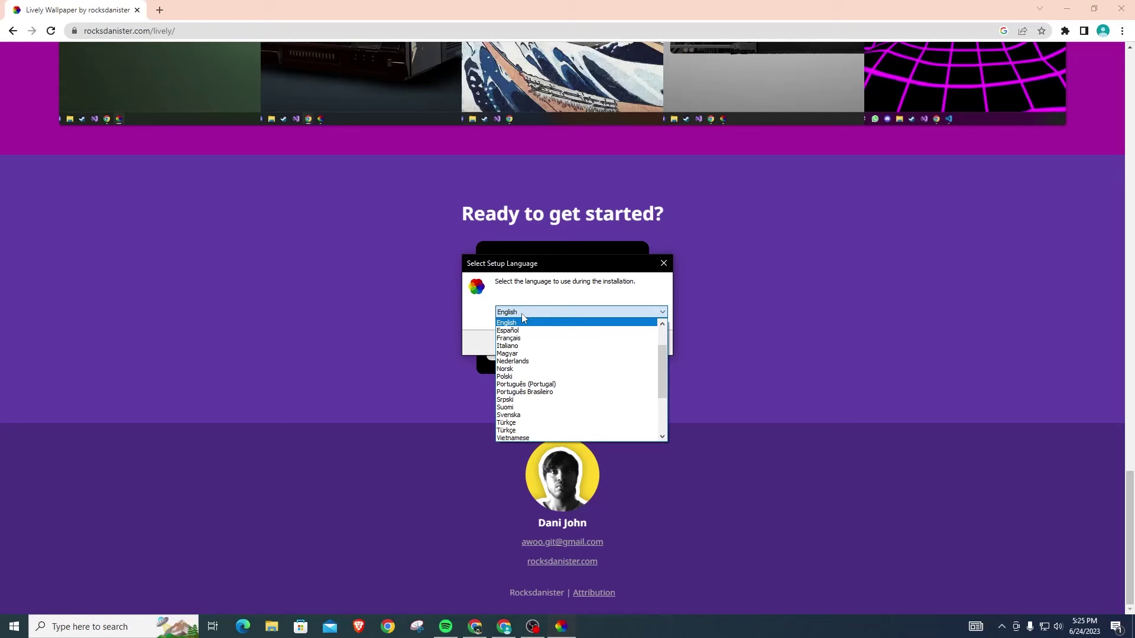
left_click(514, 323)
left_click(604, 345)
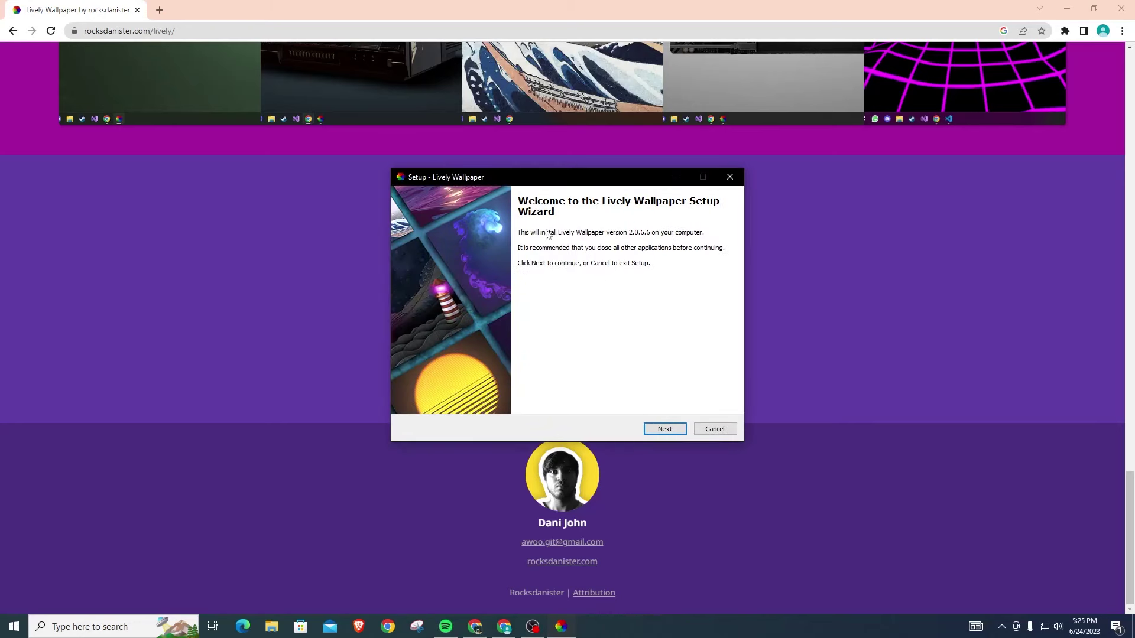
Step: Accept the license, keep the default folder, and turn off desktop shortcut and auto-start
left_click(664, 428)
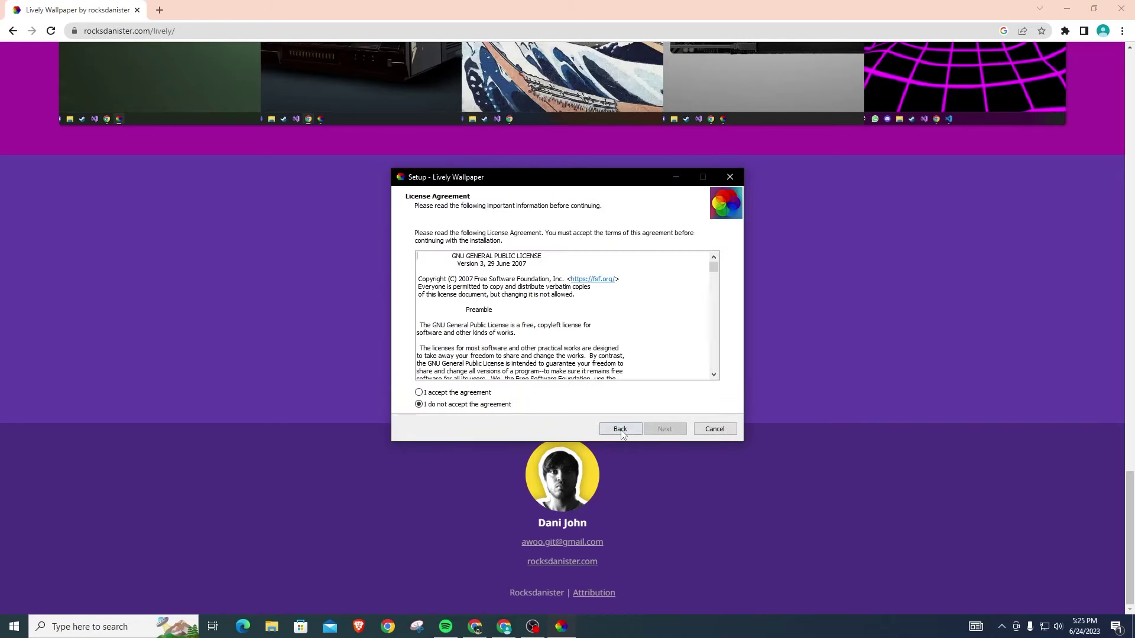
scroll(516, 342, "down", 3)
scroll(516, 341, "down", 5)
scroll(516, 341, "down", 5)
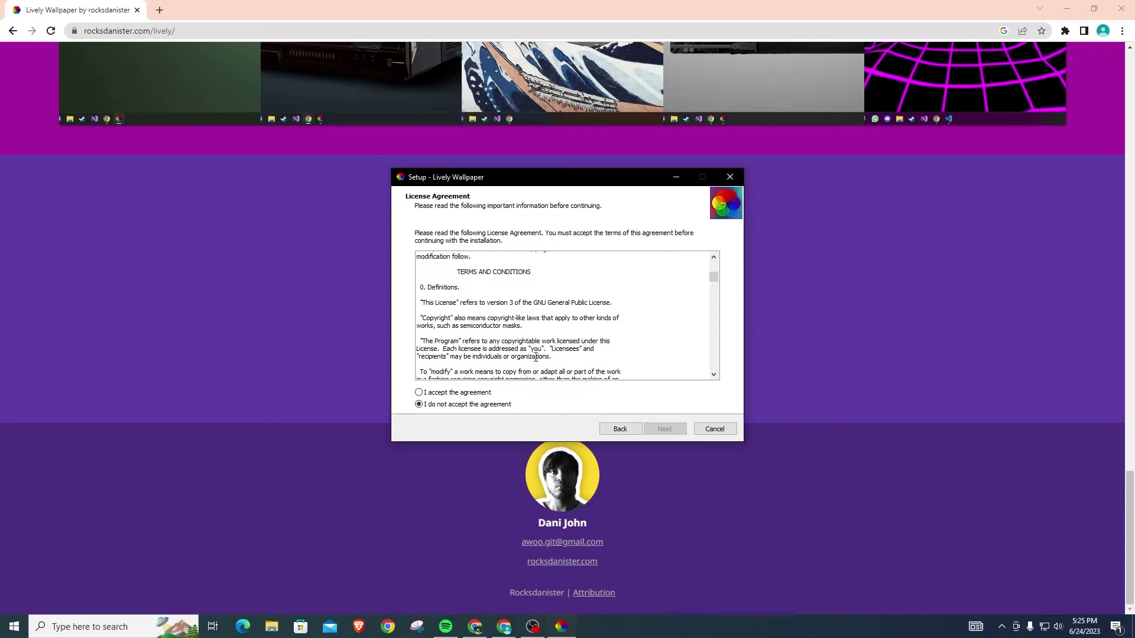
scroll(516, 341, "down", 5)
left_click(452, 392)
scroll(562, 343, "down", 5)
scroll(561, 344, "down", 5)
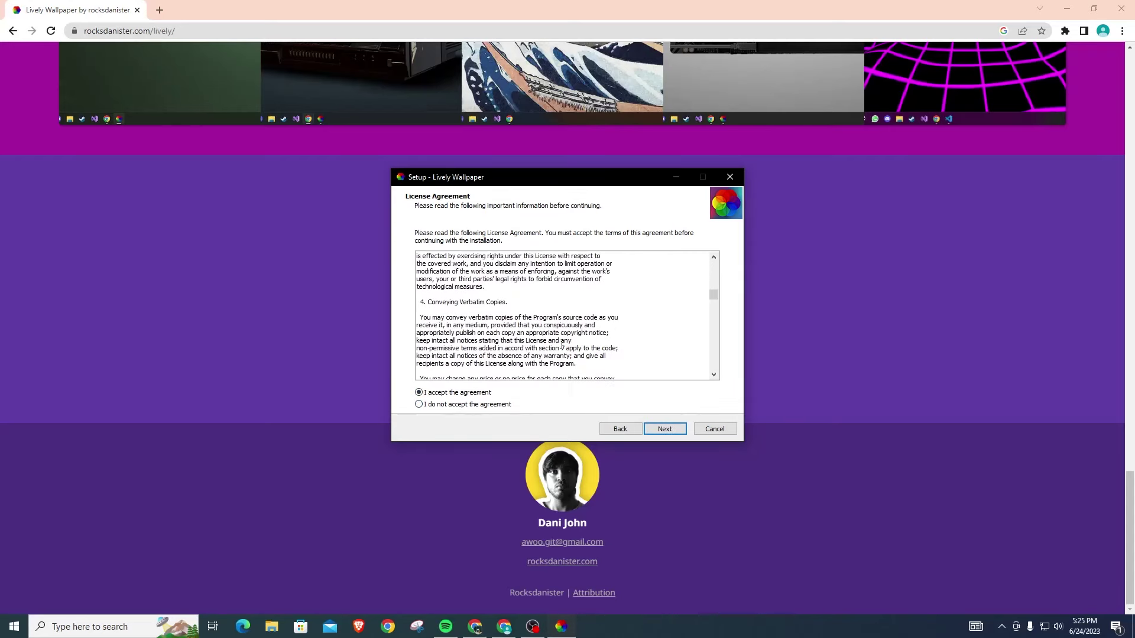
left_click(664, 429)
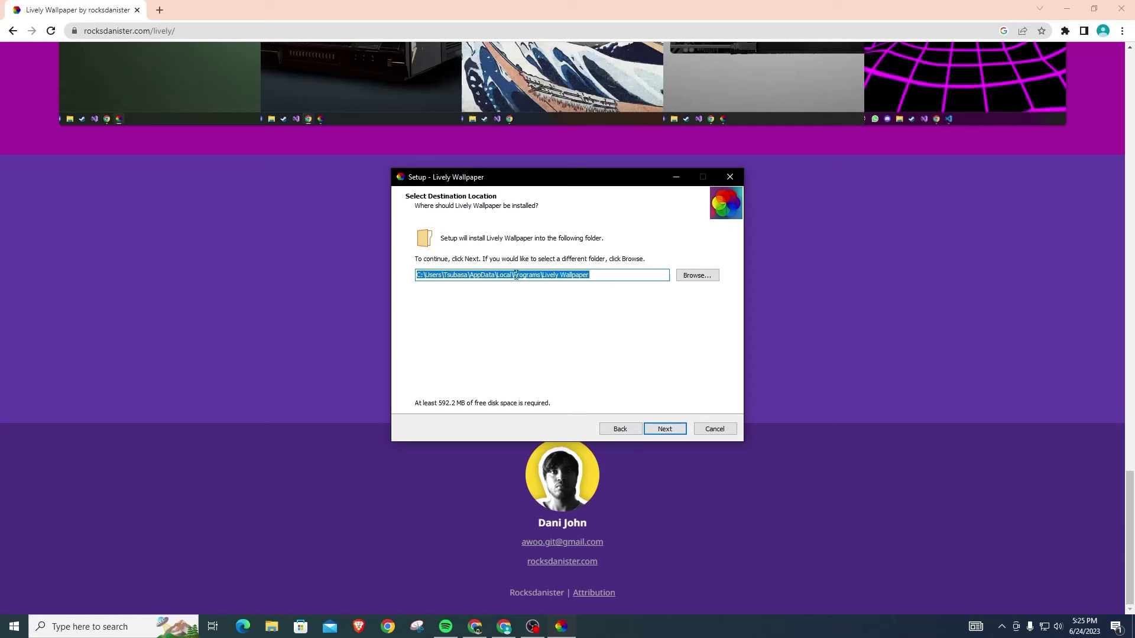
left_click(668, 431)
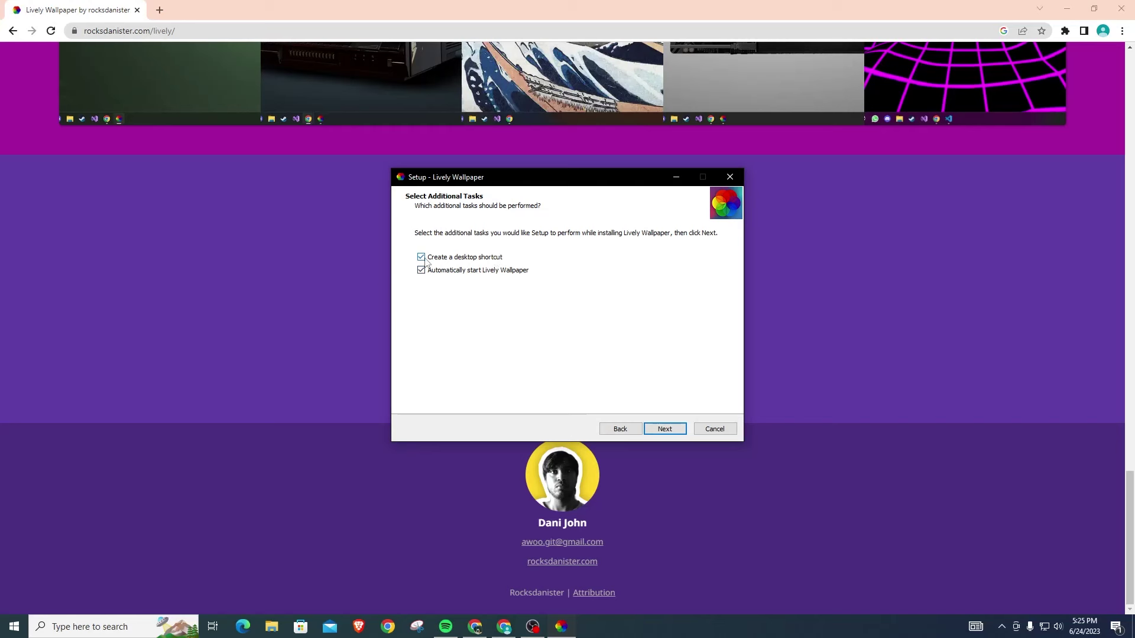
left_click(1039, 9)
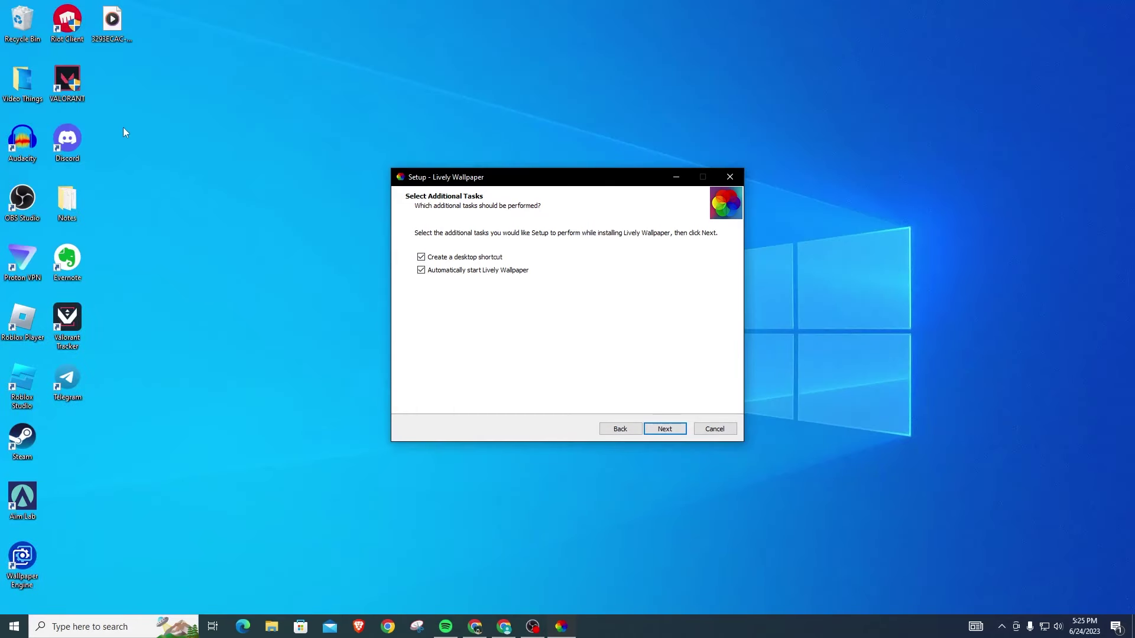
left_click(422, 258)
left_click(664, 428)
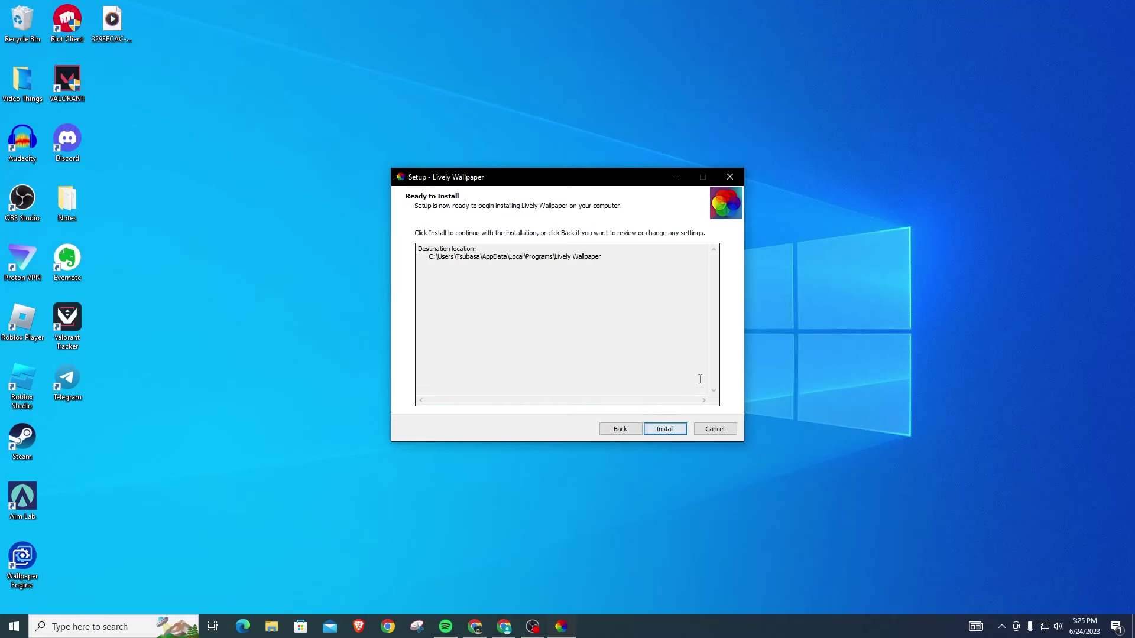
Step: Install Lively Wallpaper 2.0.6.6 and wait for setup to complete
left_click(671, 429)
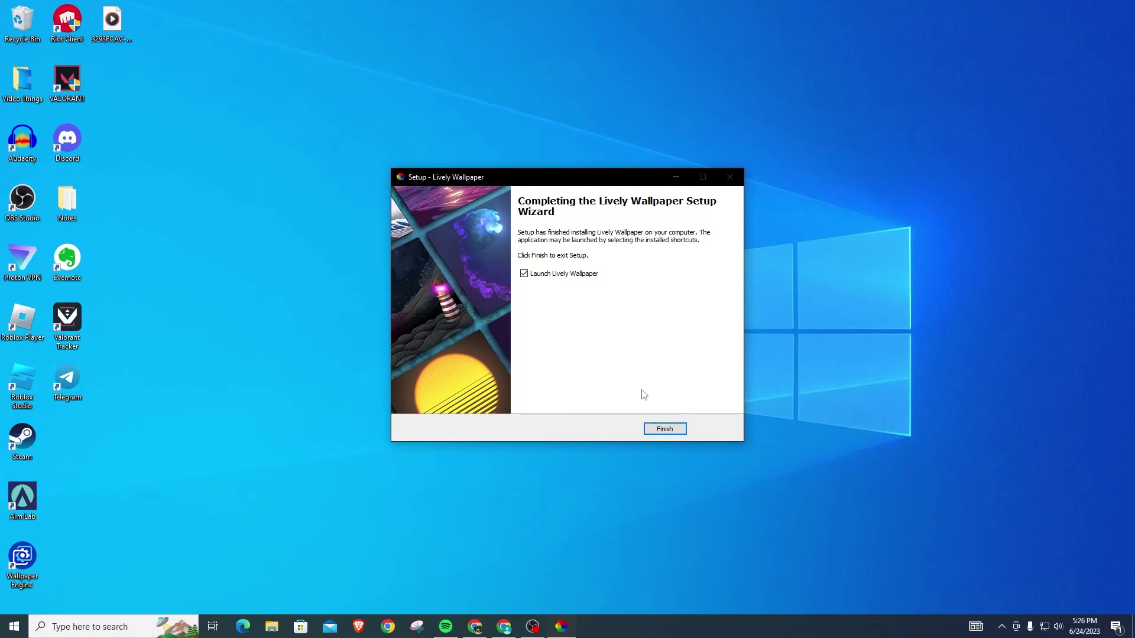
Step: Finish setup to launch Lively Wallpaper, glance at the Gallery, then return to the Library
left_click(664, 429)
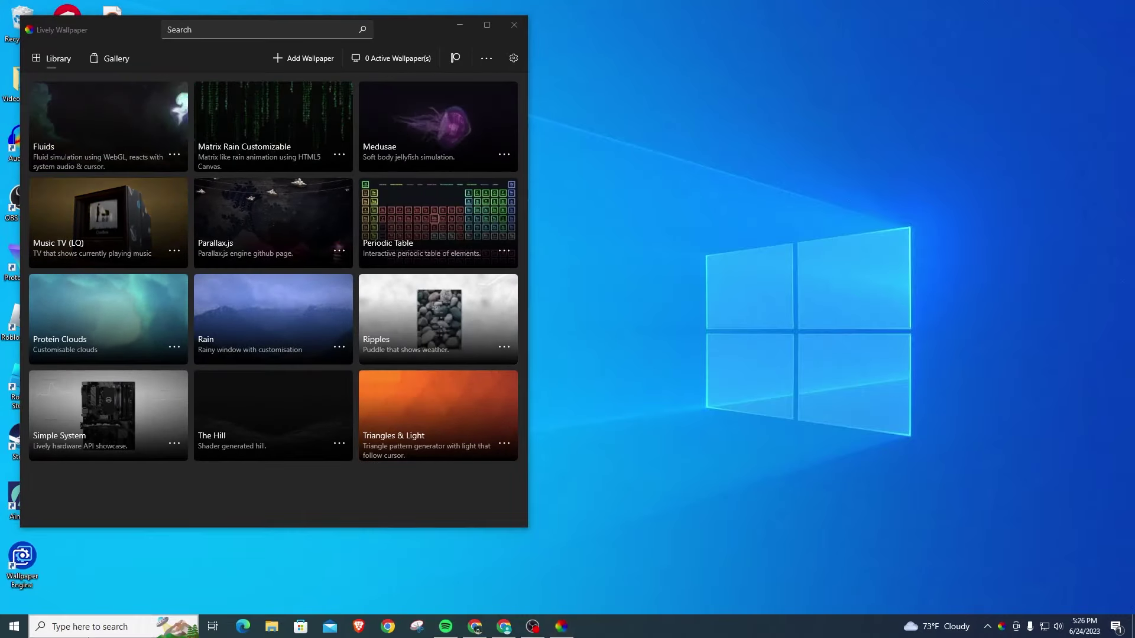
left_click(97, 627)
type("li")
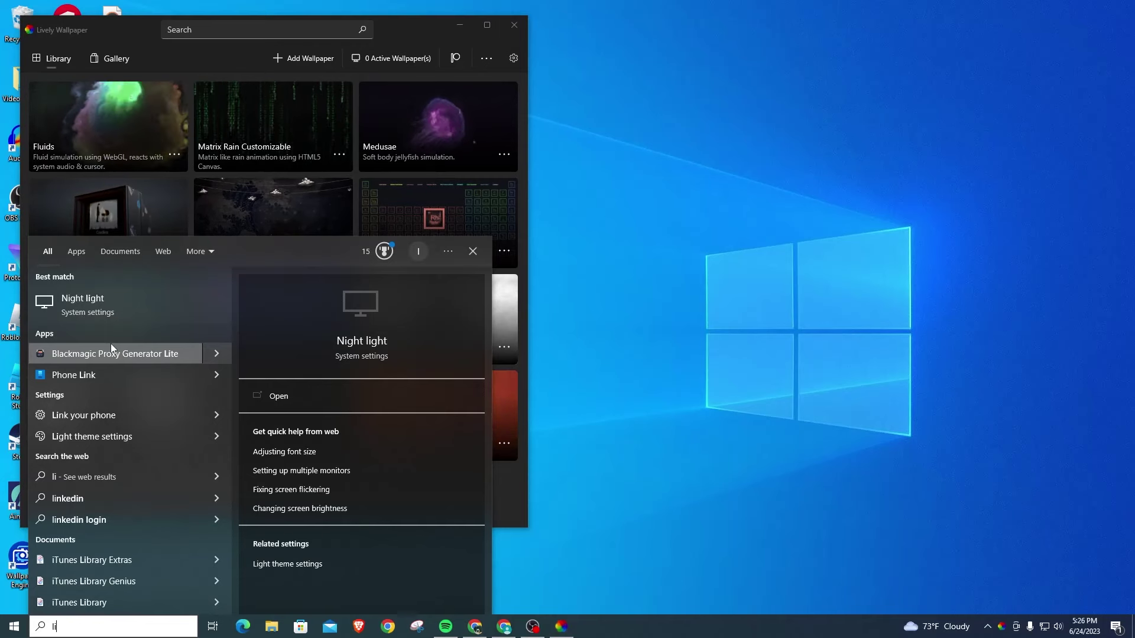
type("ve")
left_click(127, 298)
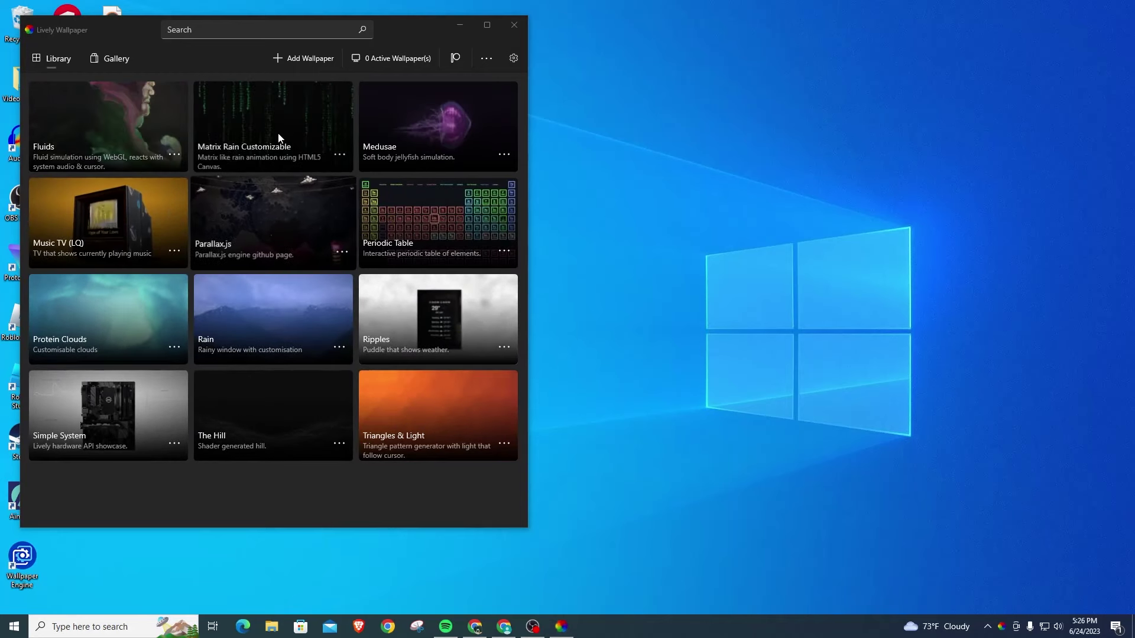
left_click(113, 59)
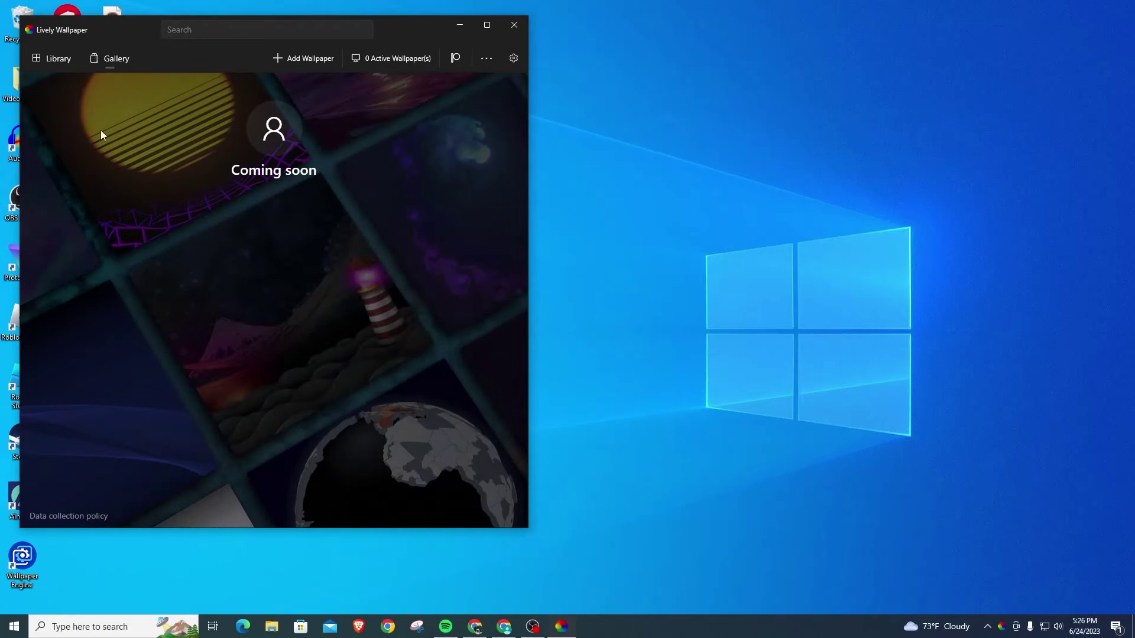
left_click(52, 61)
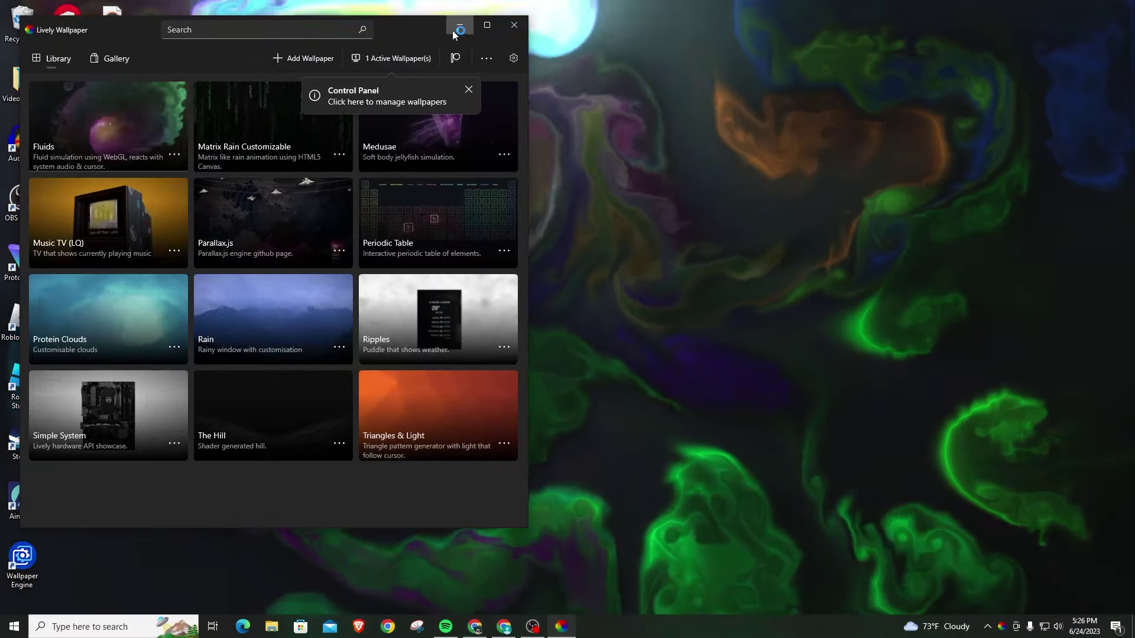
Step: Set the Rain scene as the wallpaper and preview it on the desktop
left_click(457, 29)
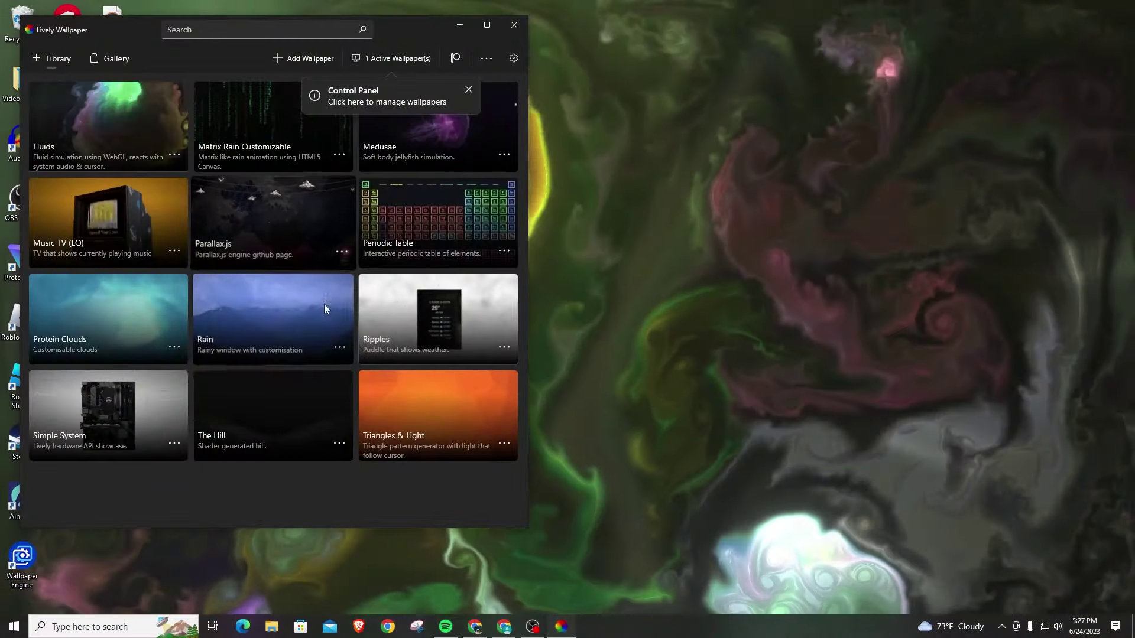
left_click(301, 321)
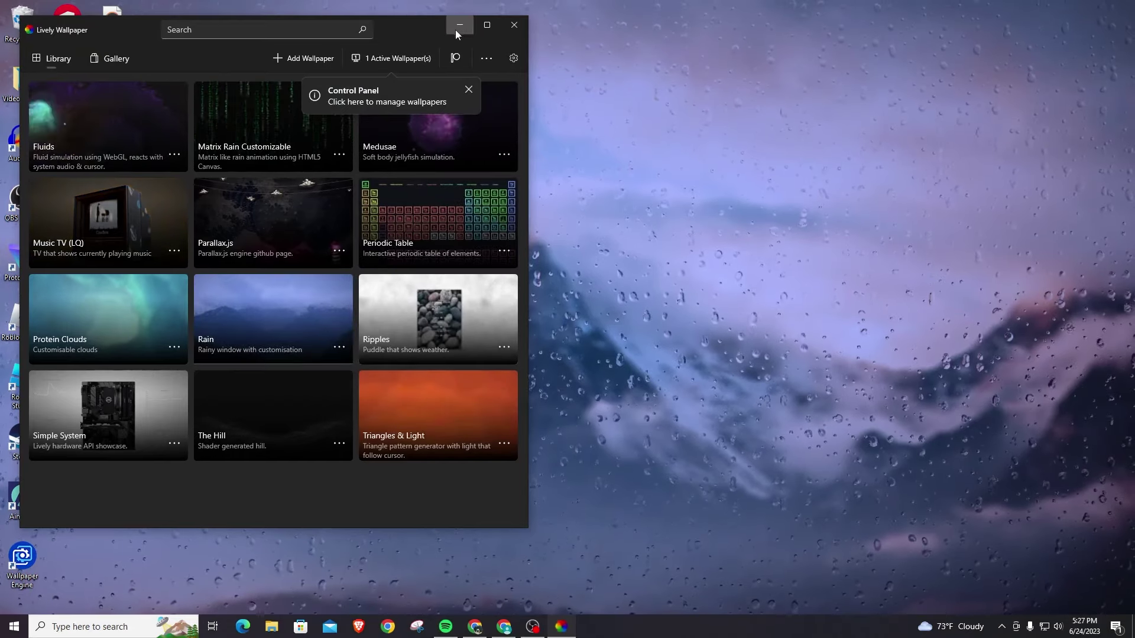
left_click(458, 27)
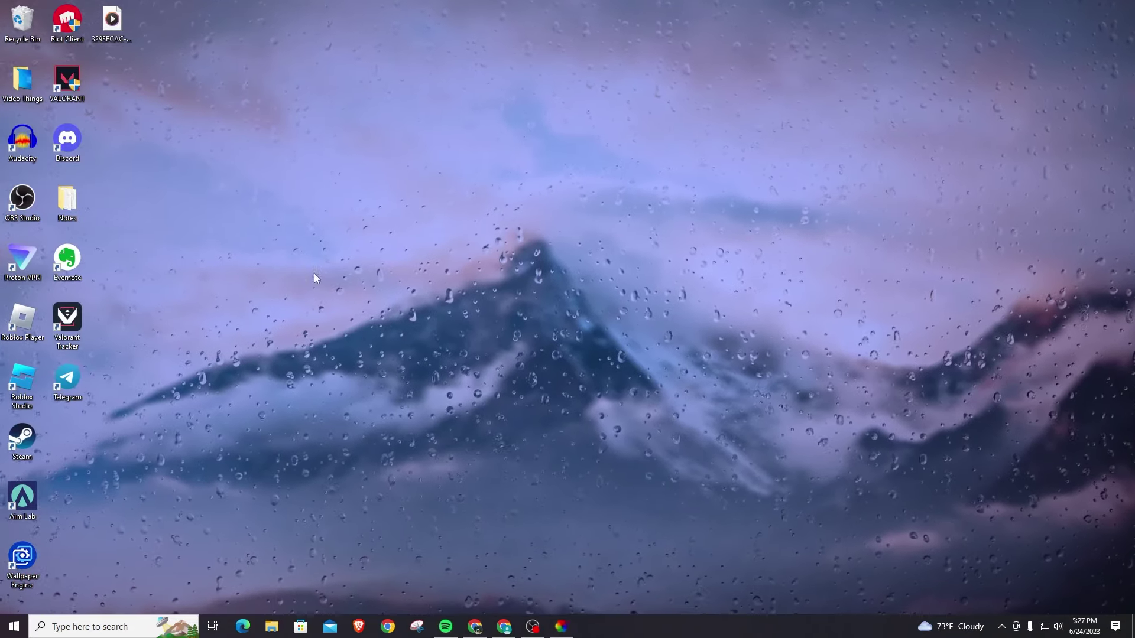
left_click(561, 626)
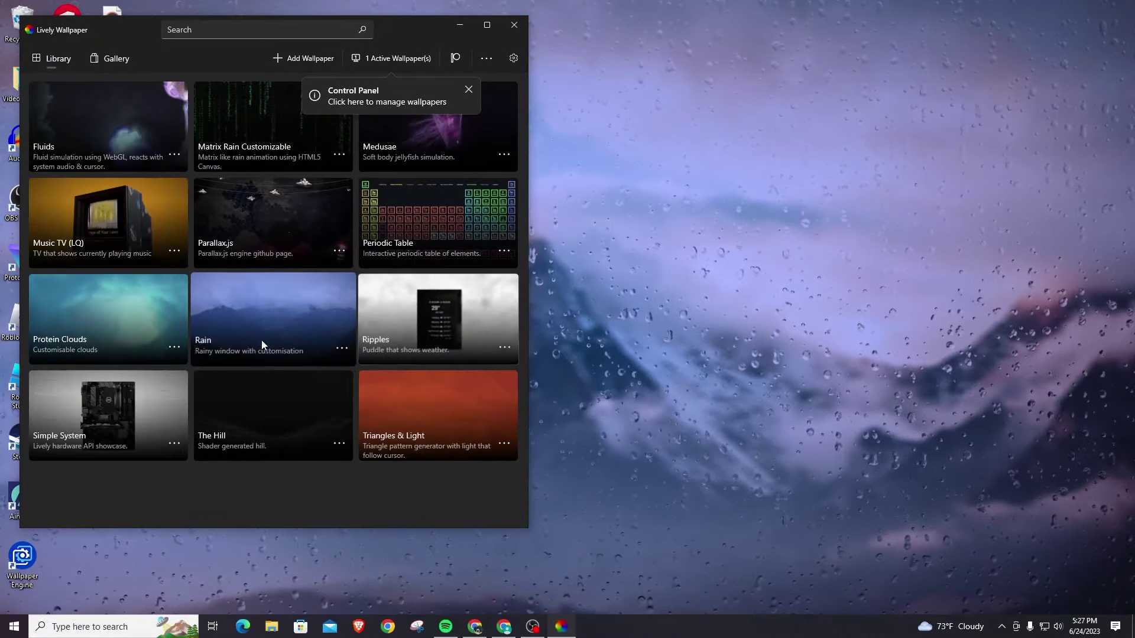
Step: Switch the wallpaper to Protein Clouds and preview it on the desktop
left_click(137, 336)
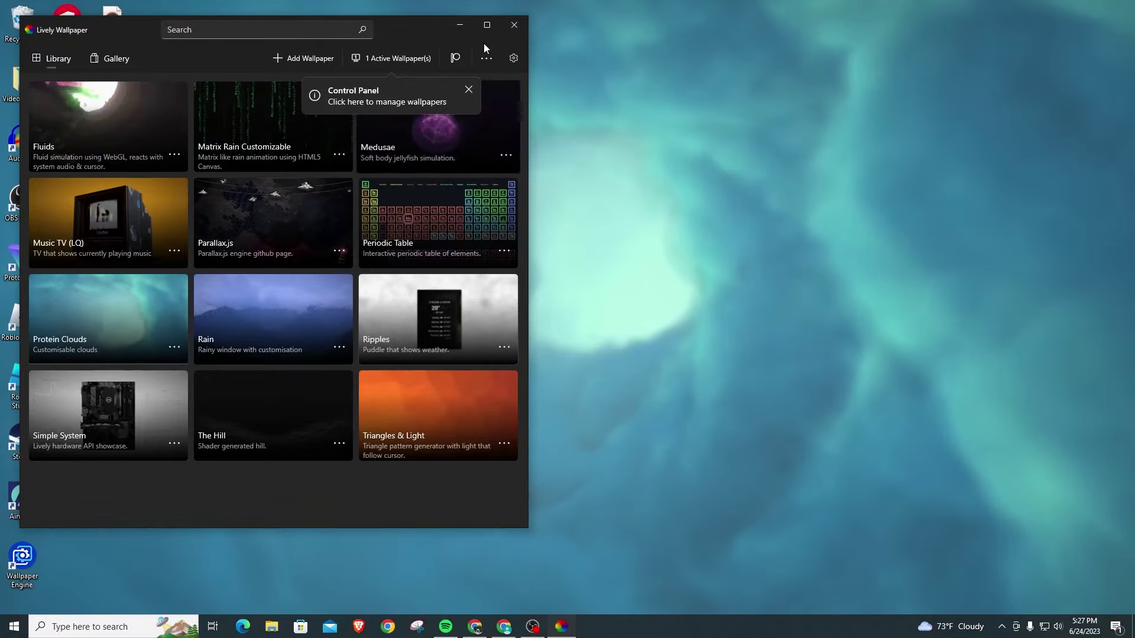
left_click(459, 25)
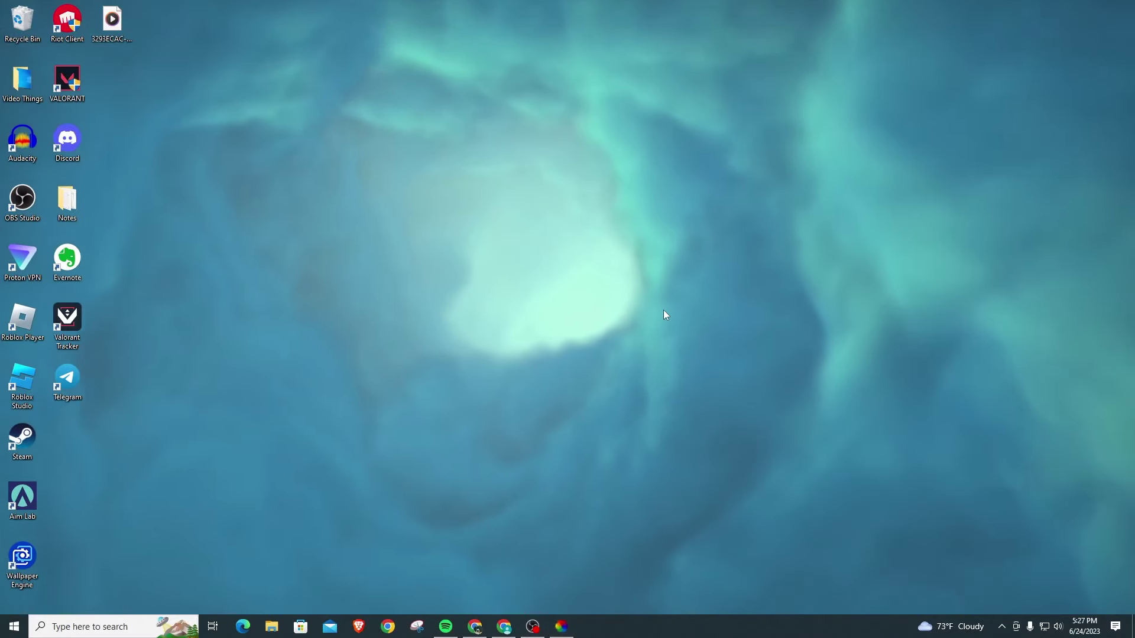
left_click(562, 626)
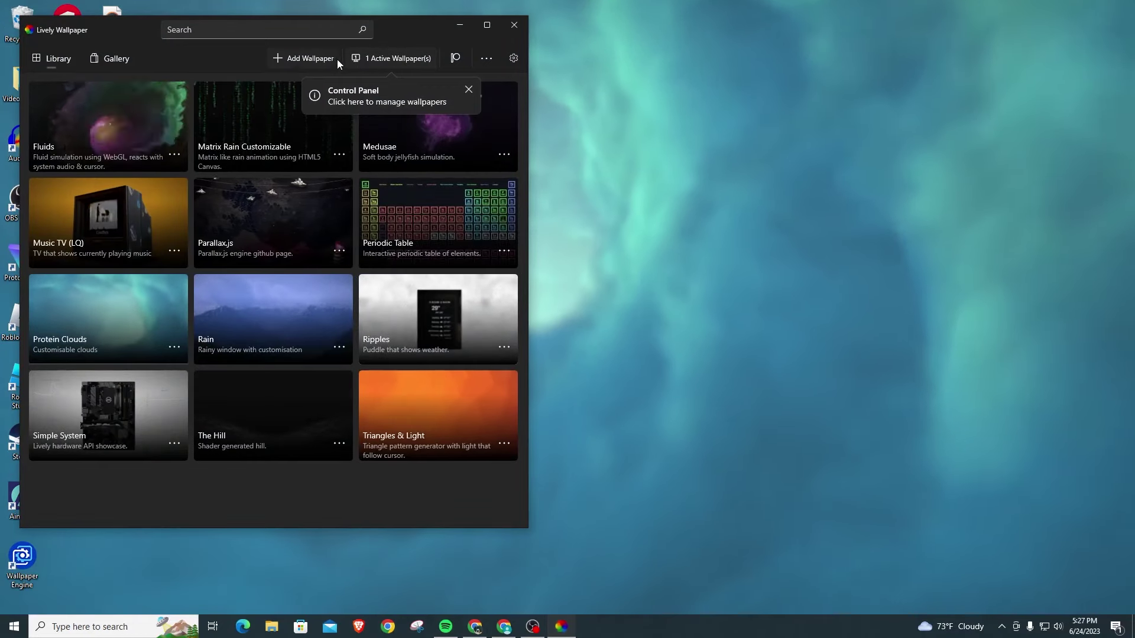
Step: Open the Add Wallpaper dialog, then bring Google Chrome to the front
left_click(328, 59)
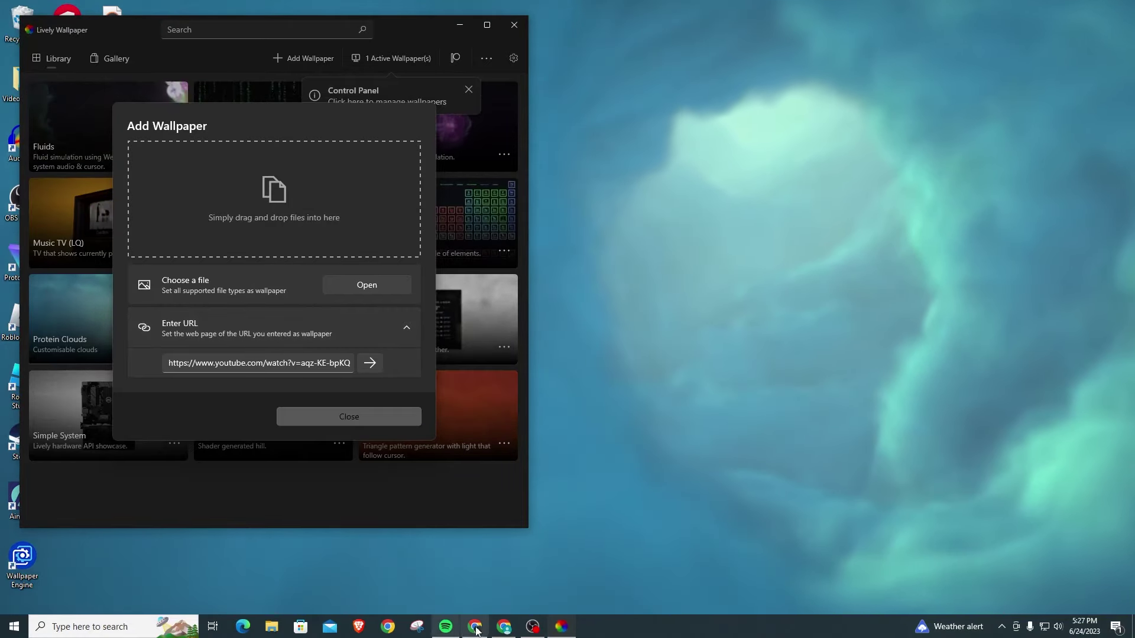
left_click(476, 628)
Step: Go to YouTube in a new tab and search for 'live wallpaper loop'
left_click(160, 10)
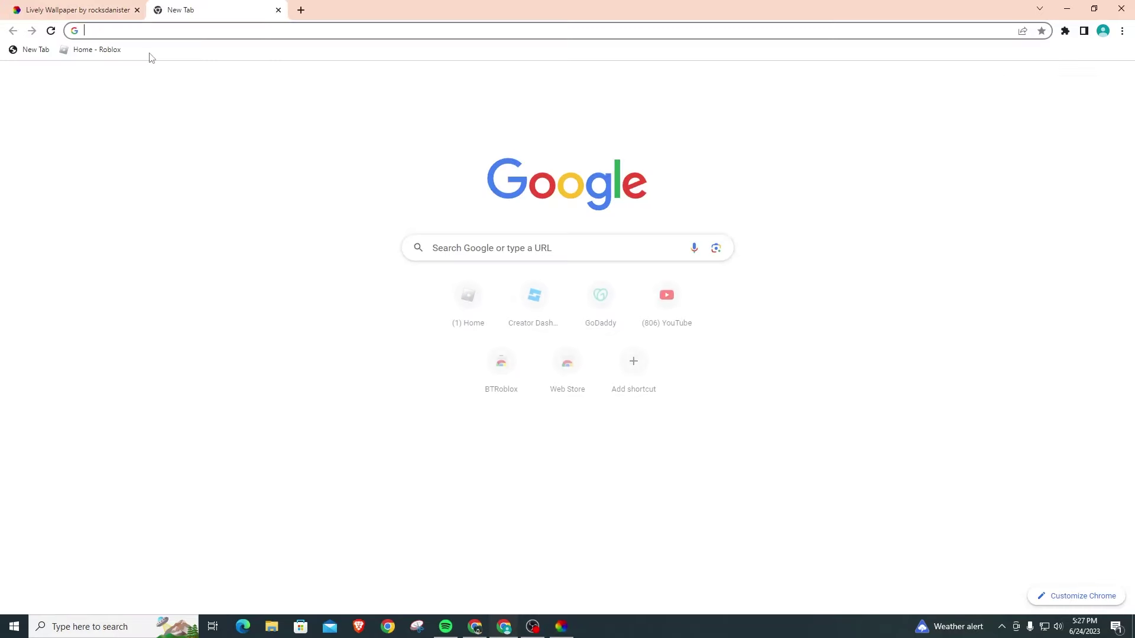
type("yo")
key("Return")
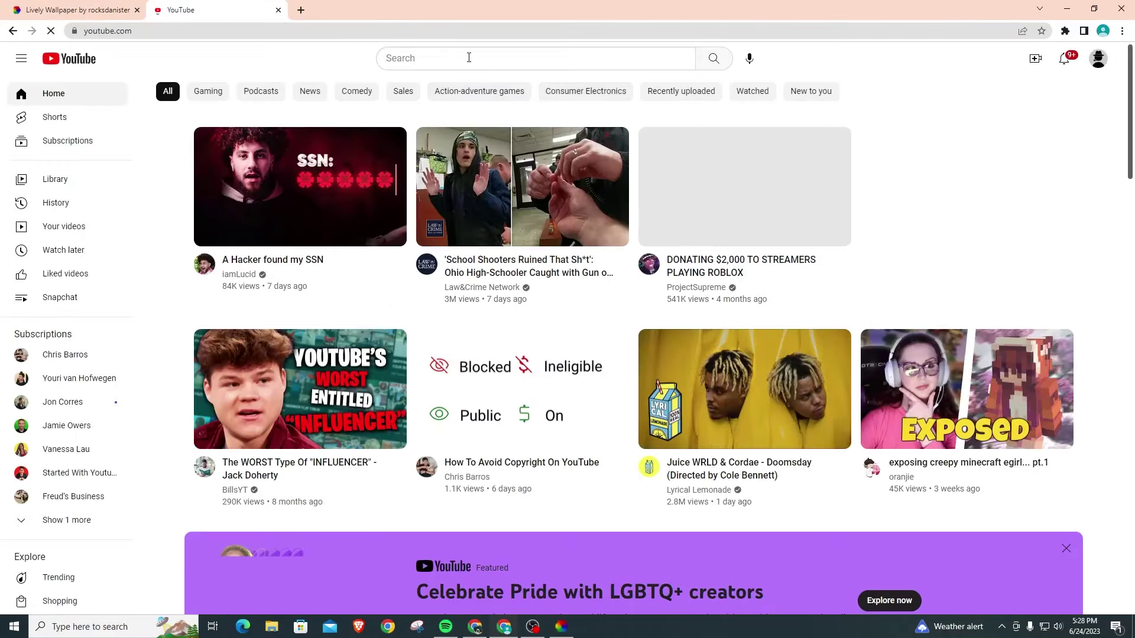
left_click(469, 56)
type("live wallpaper loop")
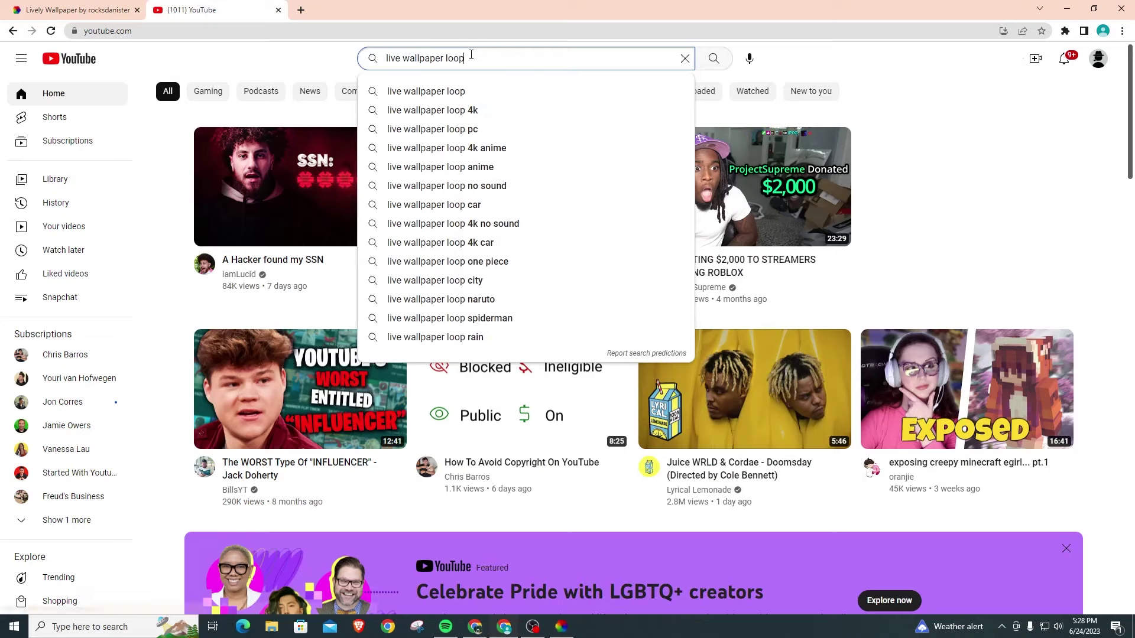
key("Return")
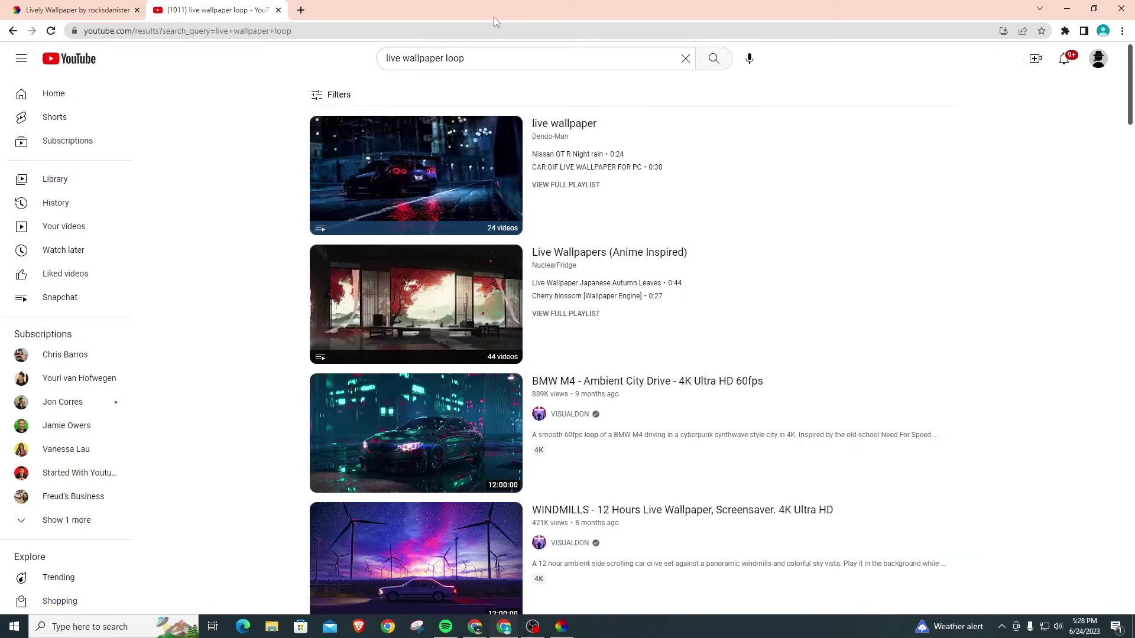
scroll(1016, 159, "down", 1)
scroll(1055, 172, "down", 1)
scroll(1056, 175, "down", 2)
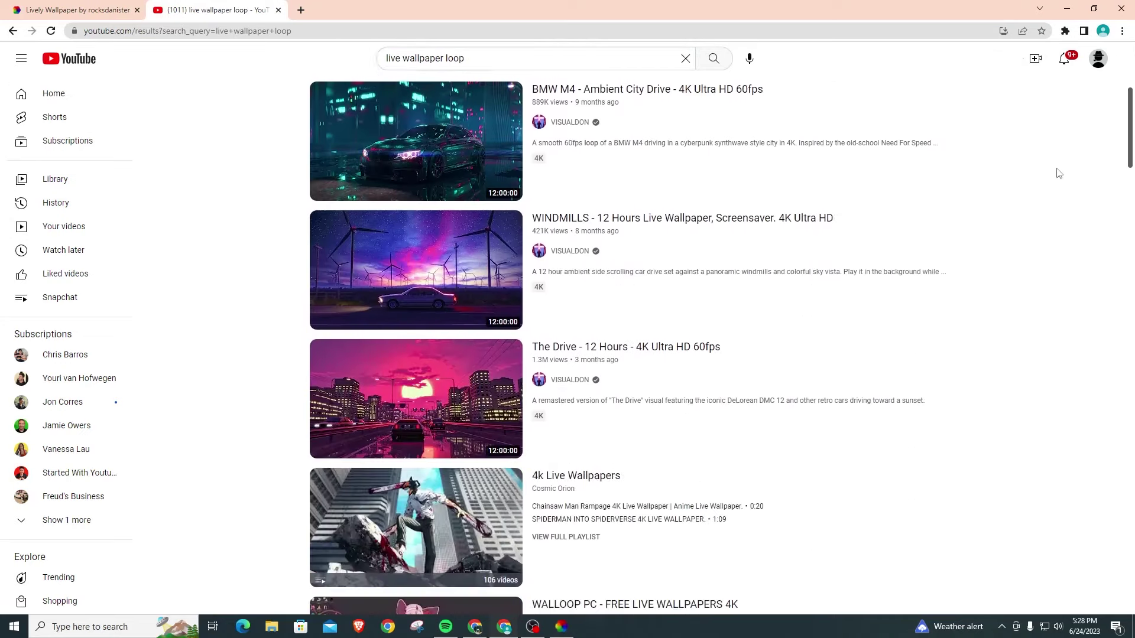
scroll(1066, 178, "down", 2)
scroll(1066, 178, "down", 1)
scroll(1066, 178, "down", 1)
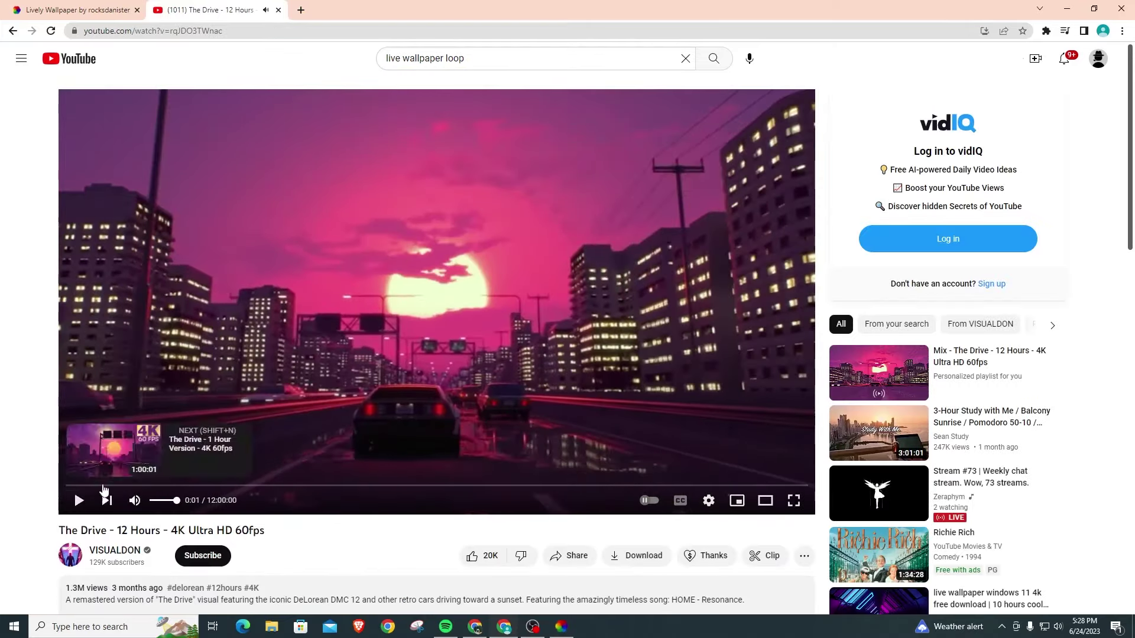
Step: Play 'The Drive – 12 Hours' muted and copy its short share link
left_click(78, 501)
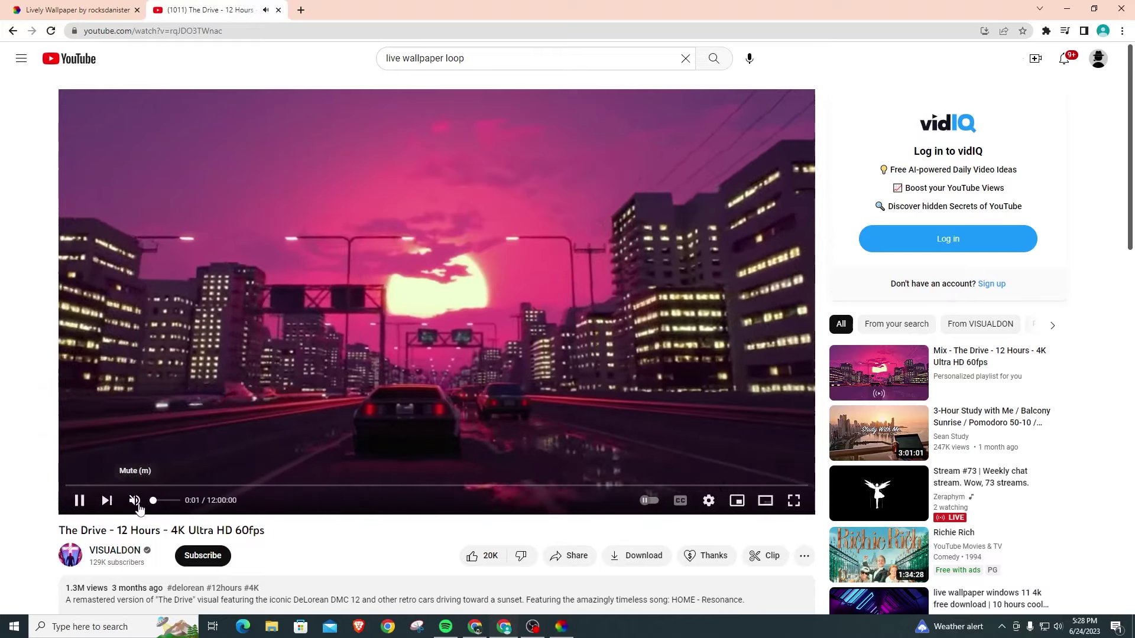
left_click(134, 500)
scroll(595, 377, "down", 2)
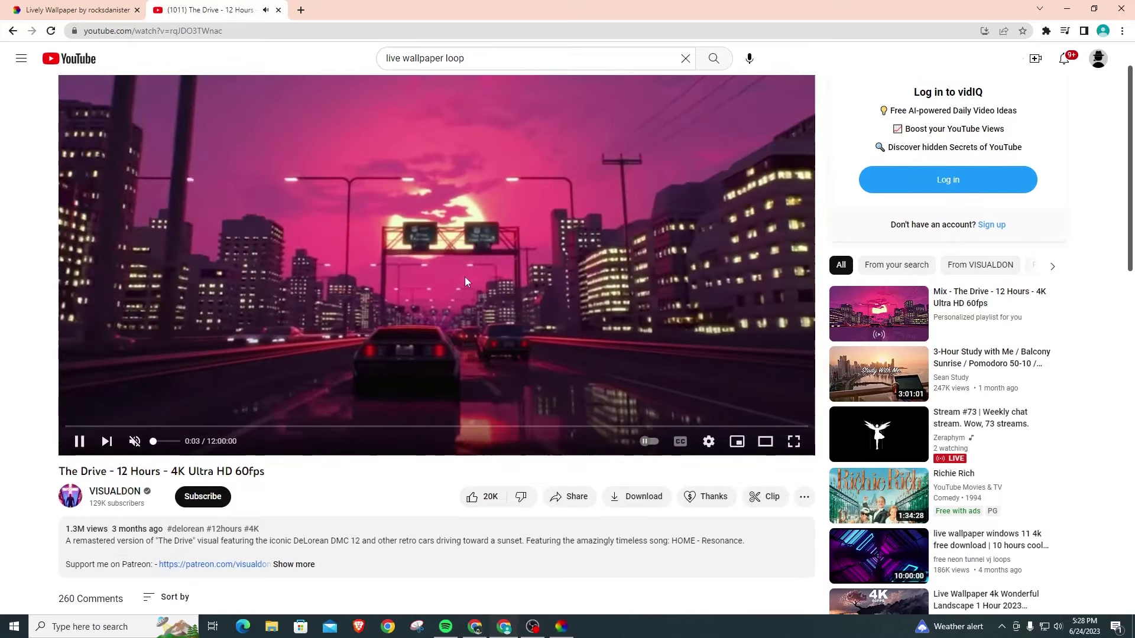
scroll(489, 340, "down", 1)
scroll(601, 472, "down", 1)
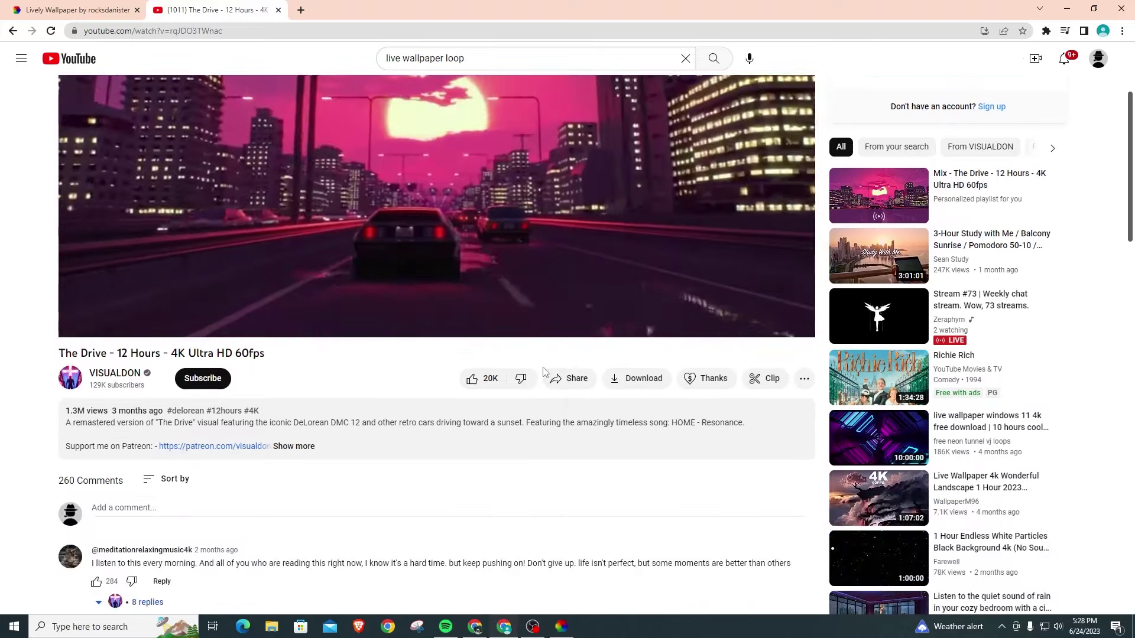
left_click(573, 383)
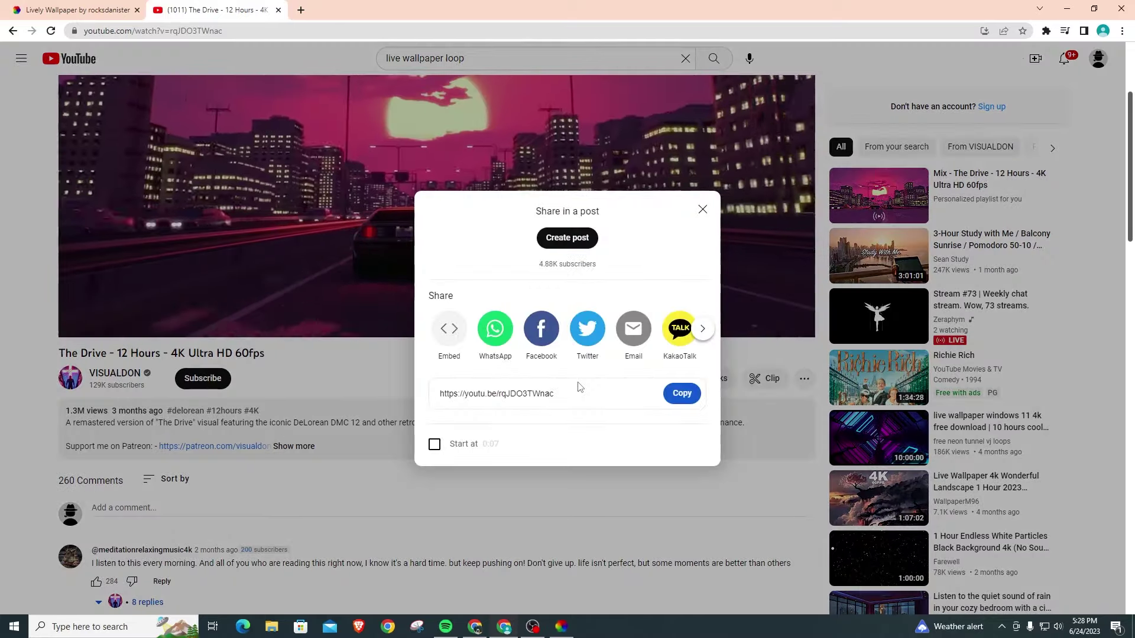
left_click(682, 394)
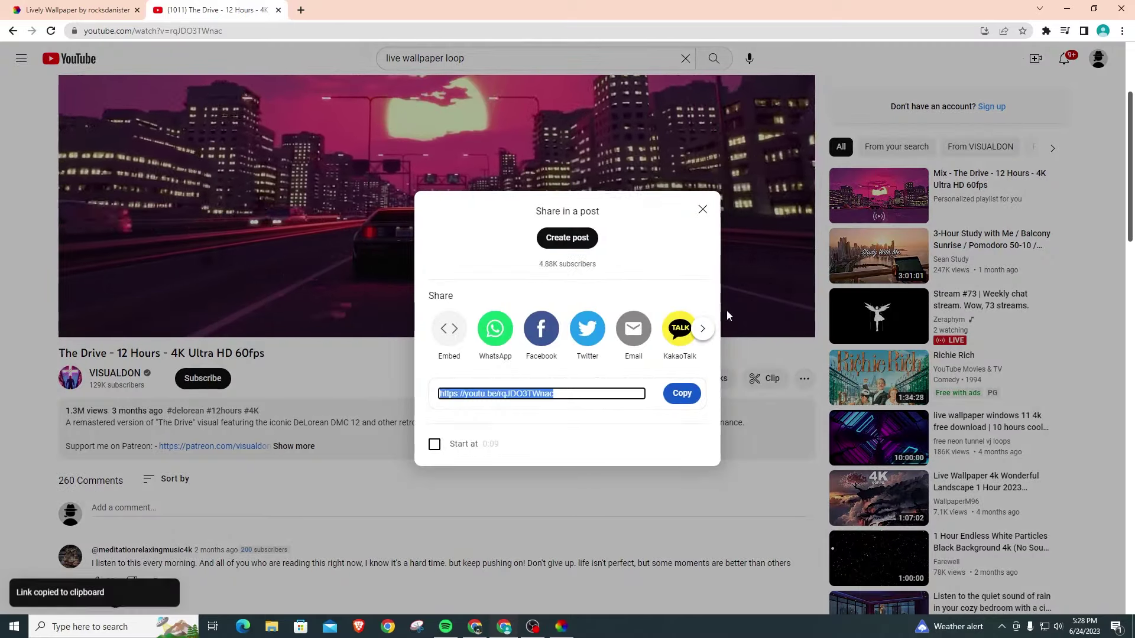
left_click(703, 211)
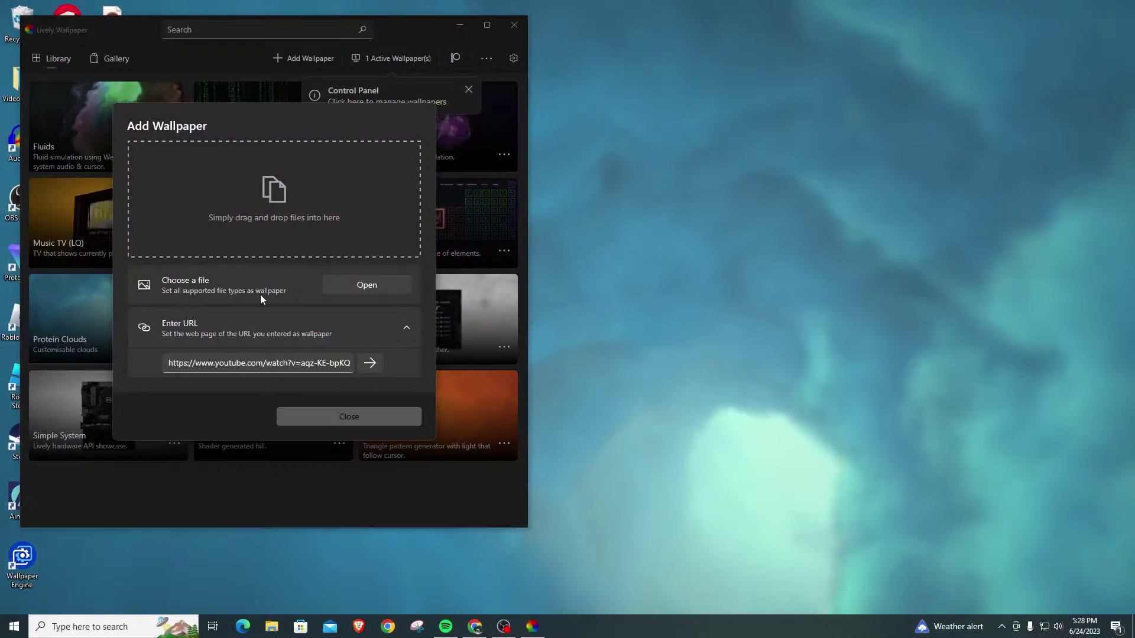
Step: Replace the old URL with the pasted 'The Drive' youtu.be link and save it titled 'Car'
left_click(343, 362)
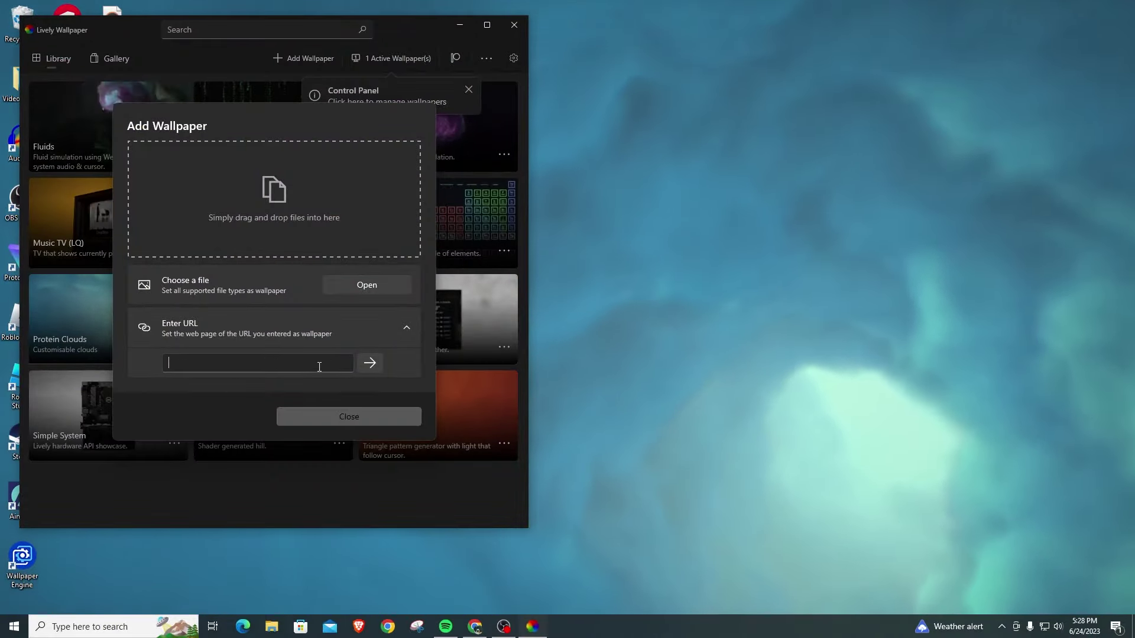
key("ctrl+v")
left_click(369, 364)
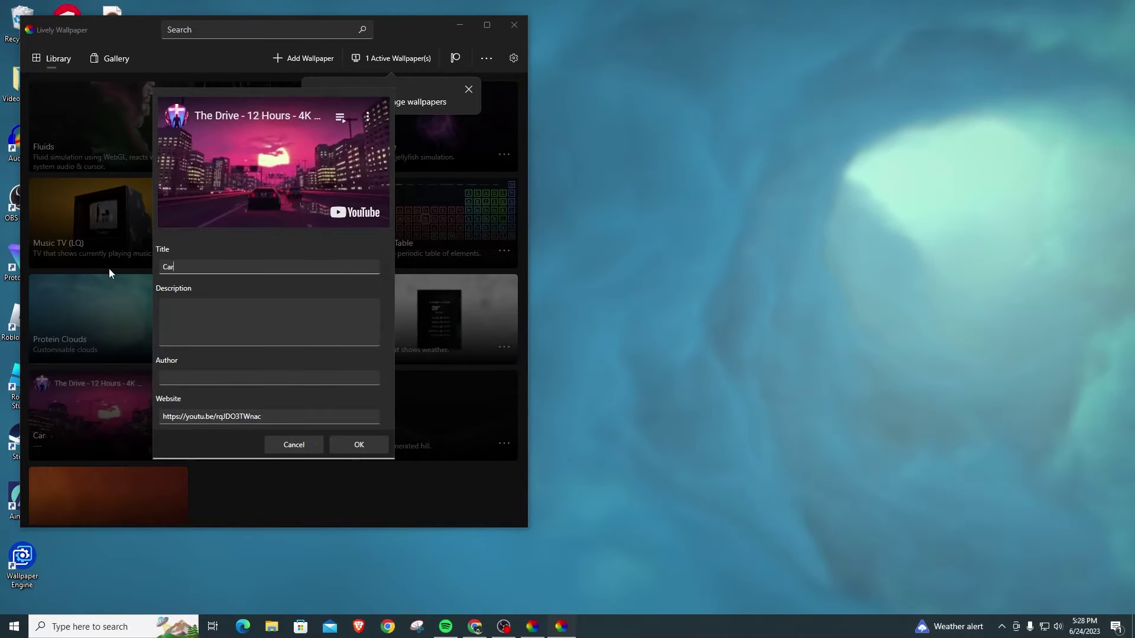
type("Car")
left_click(349, 448)
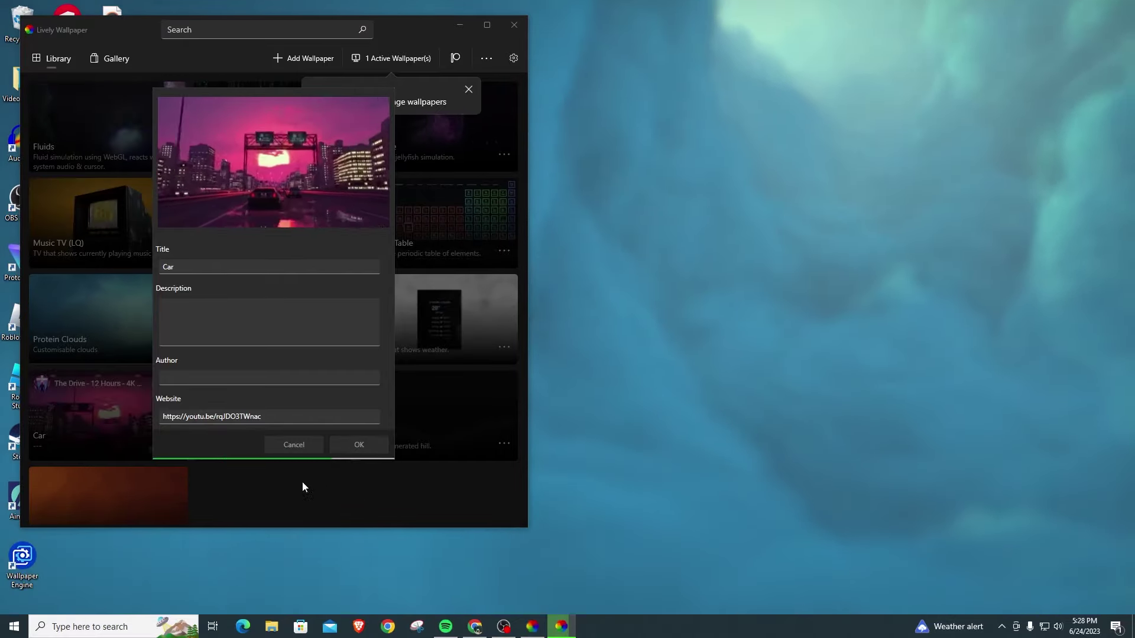
mouse_move(798, 355)
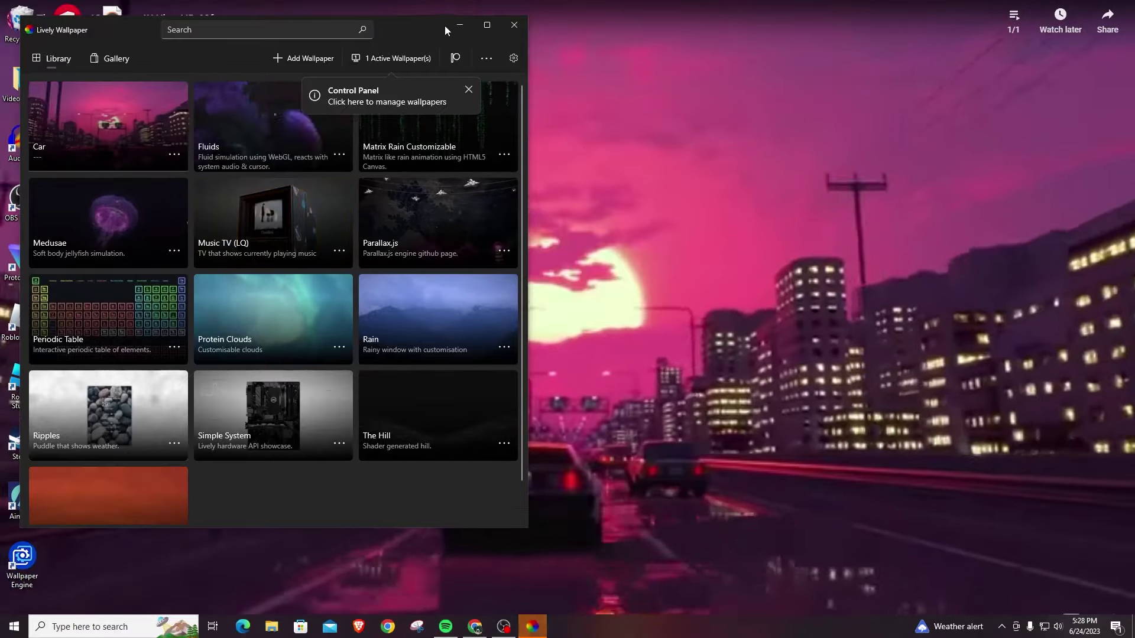
Step: Turn the wallpaper's CefSharp browser process down to 0 in Windows Volume Mixer
left_click(459, 25)
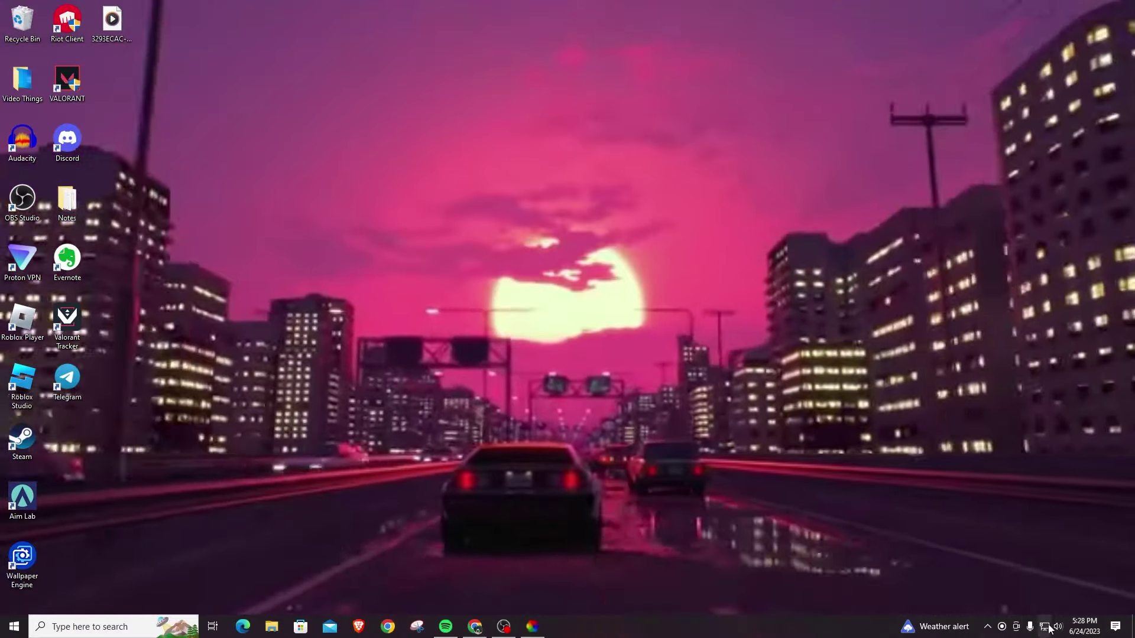
right_click(1057, 627)
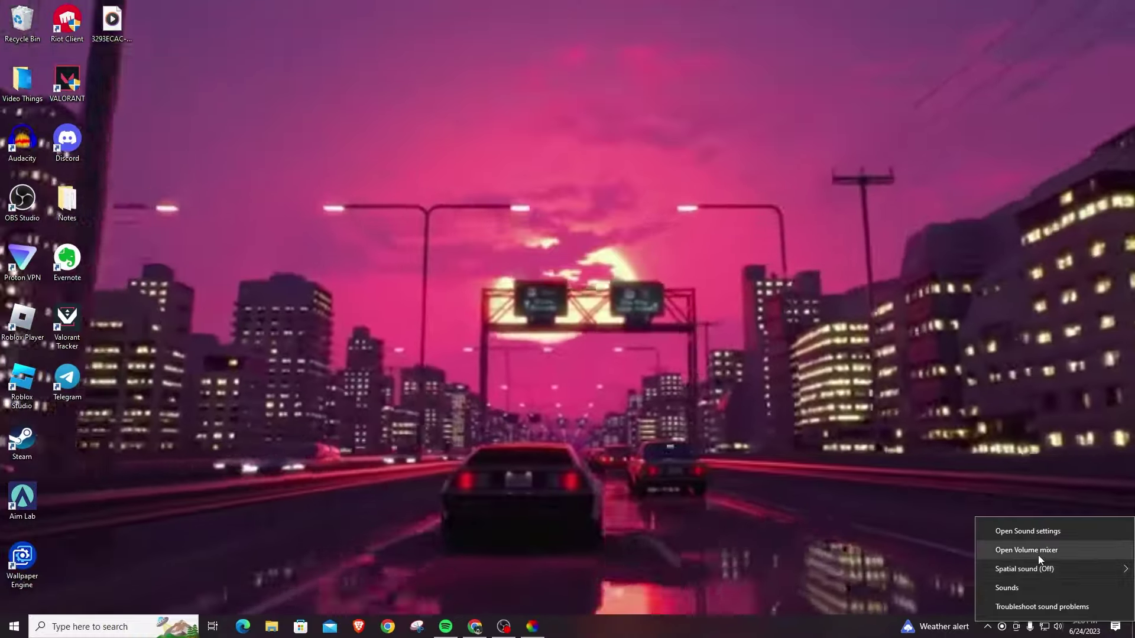
left_click(1038, 553)
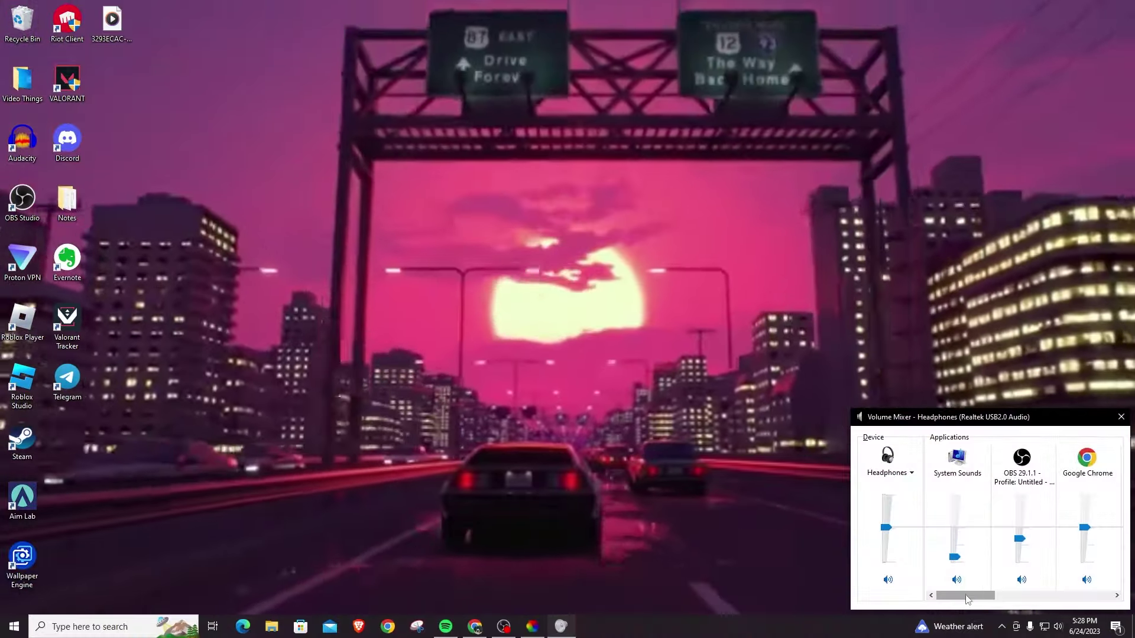
left_click_drag(965, 595, 1081, 595)
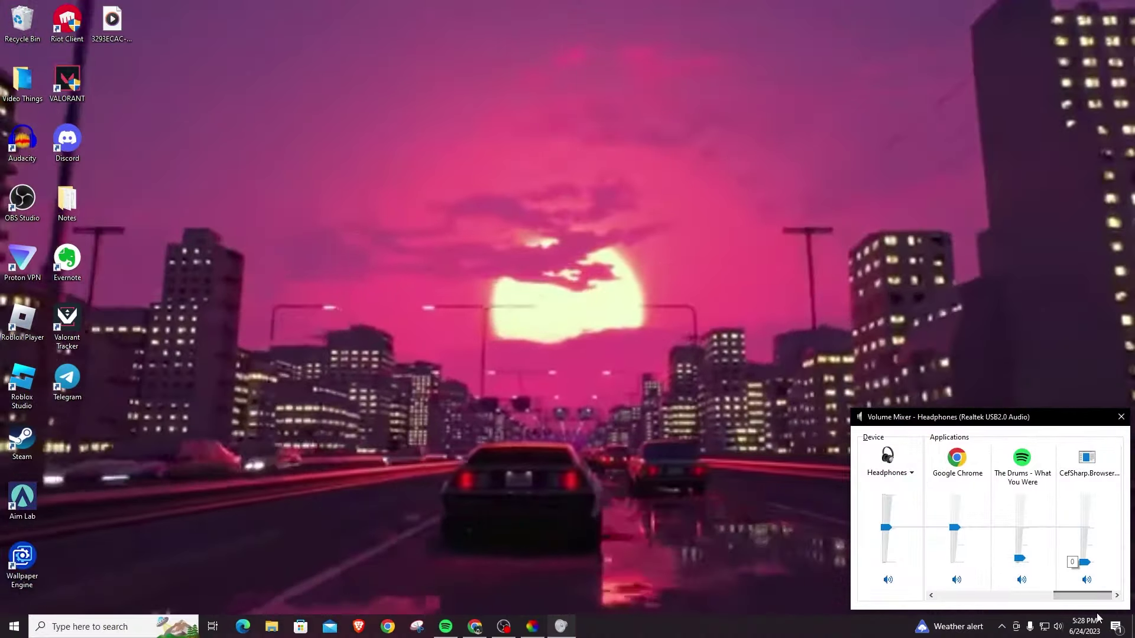
left_click(1120, 418)
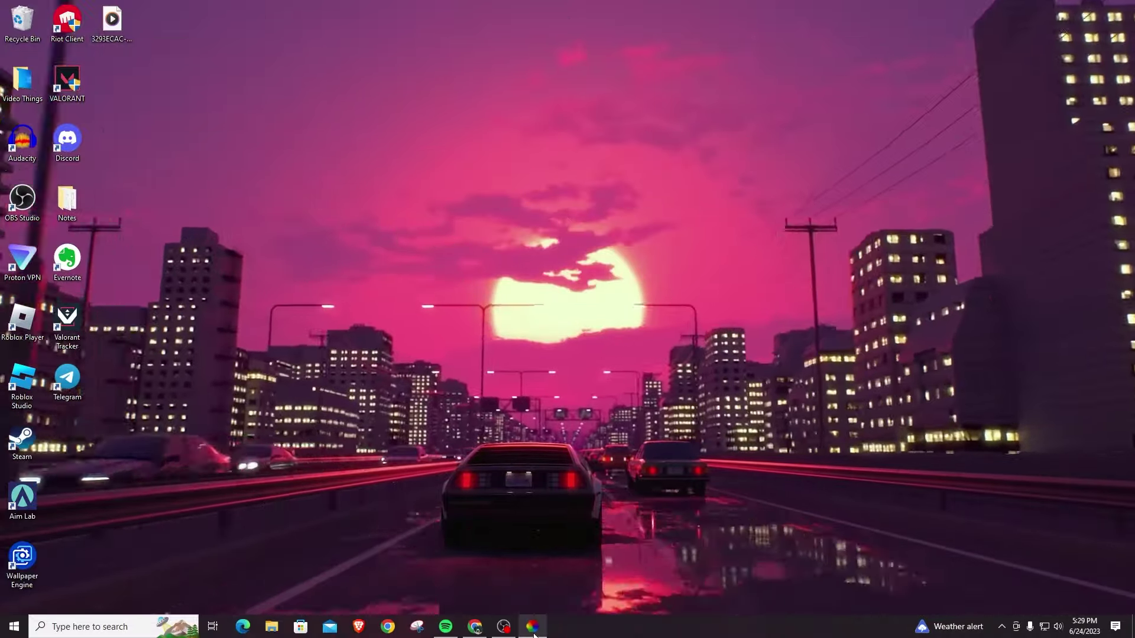
left_click(532, 627)
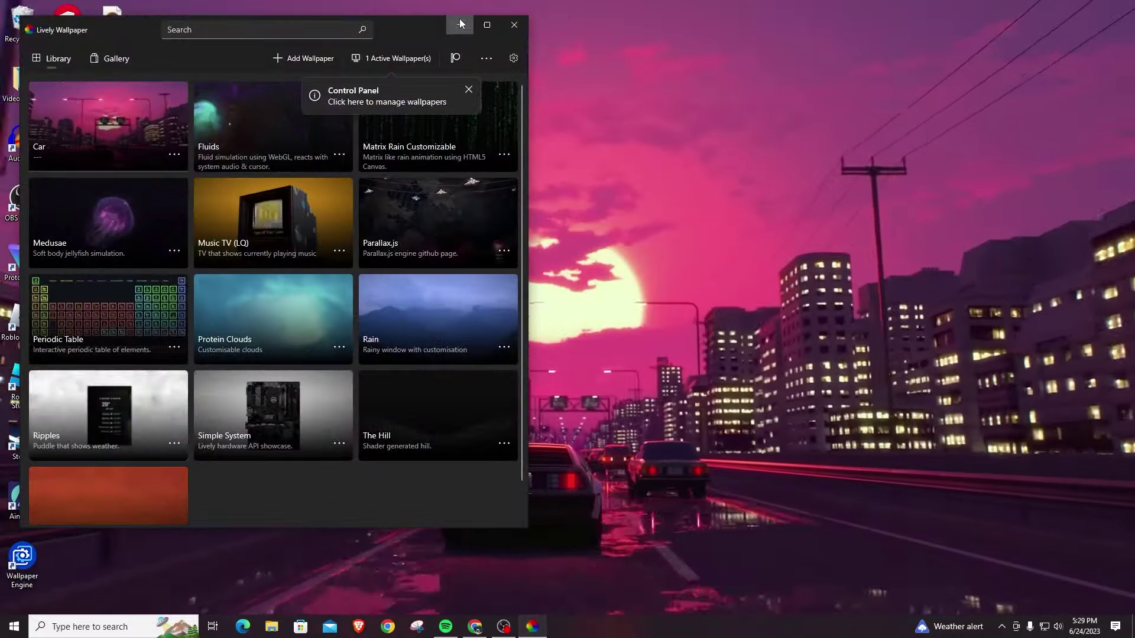
left_click(458, 26)
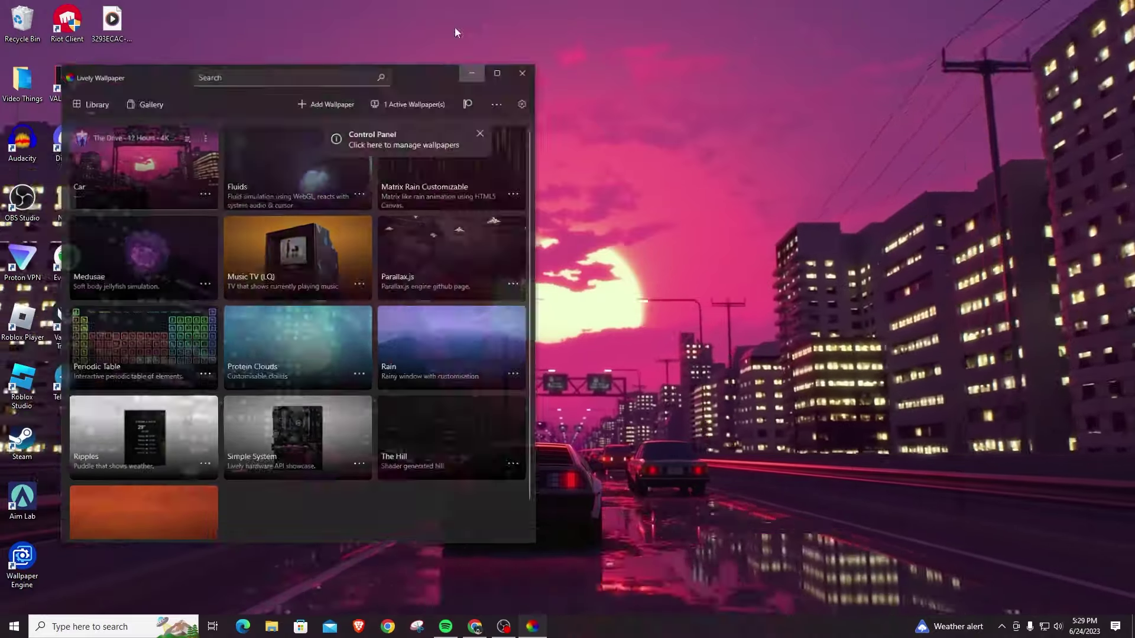